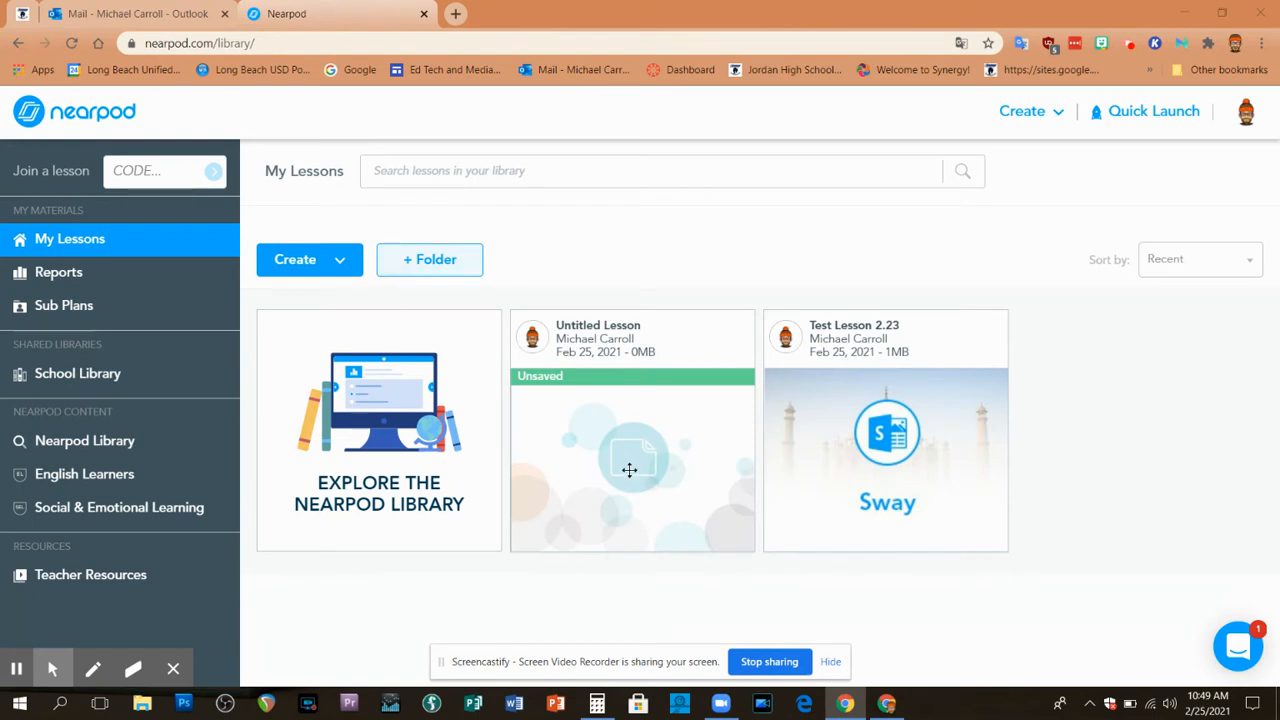
Step: Create a new lesson and add a Video slide to it
{"action": "left_click", "coordinate": [337, 260]}
{"action": "left_click", "coordinate": [338, 306]}
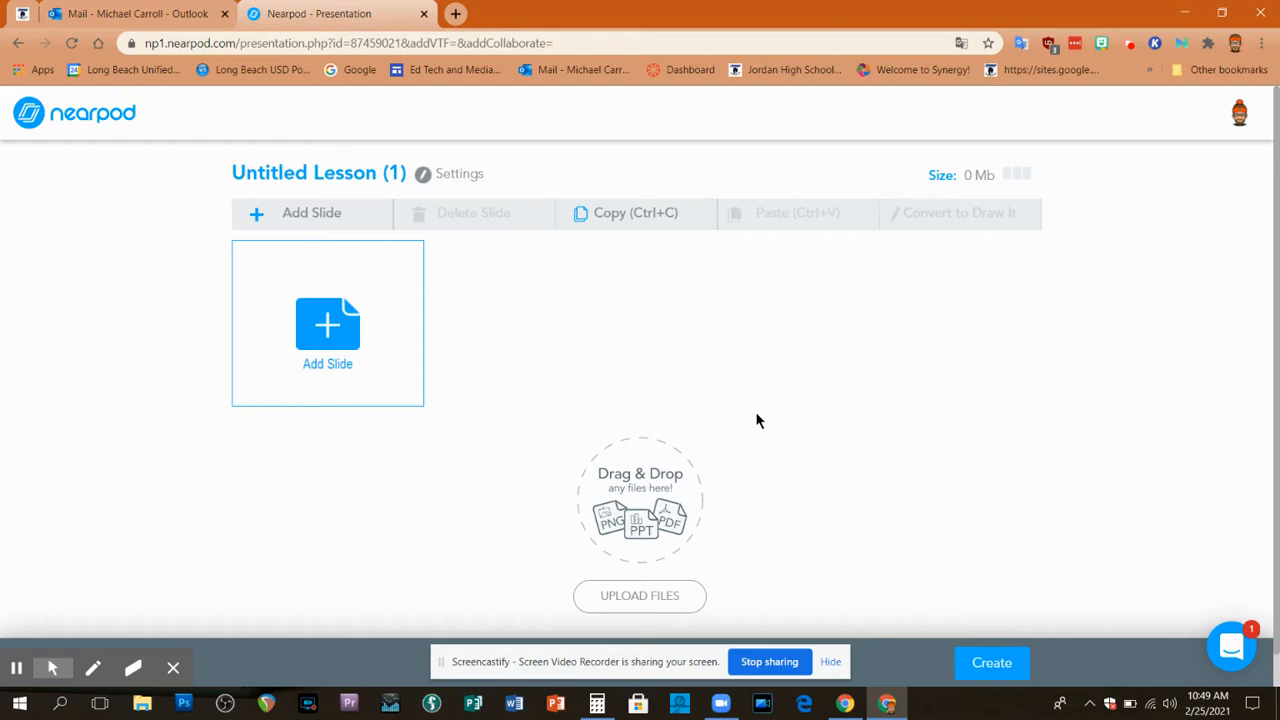
{"action": "left_click", "coordinate": [318, 327]}
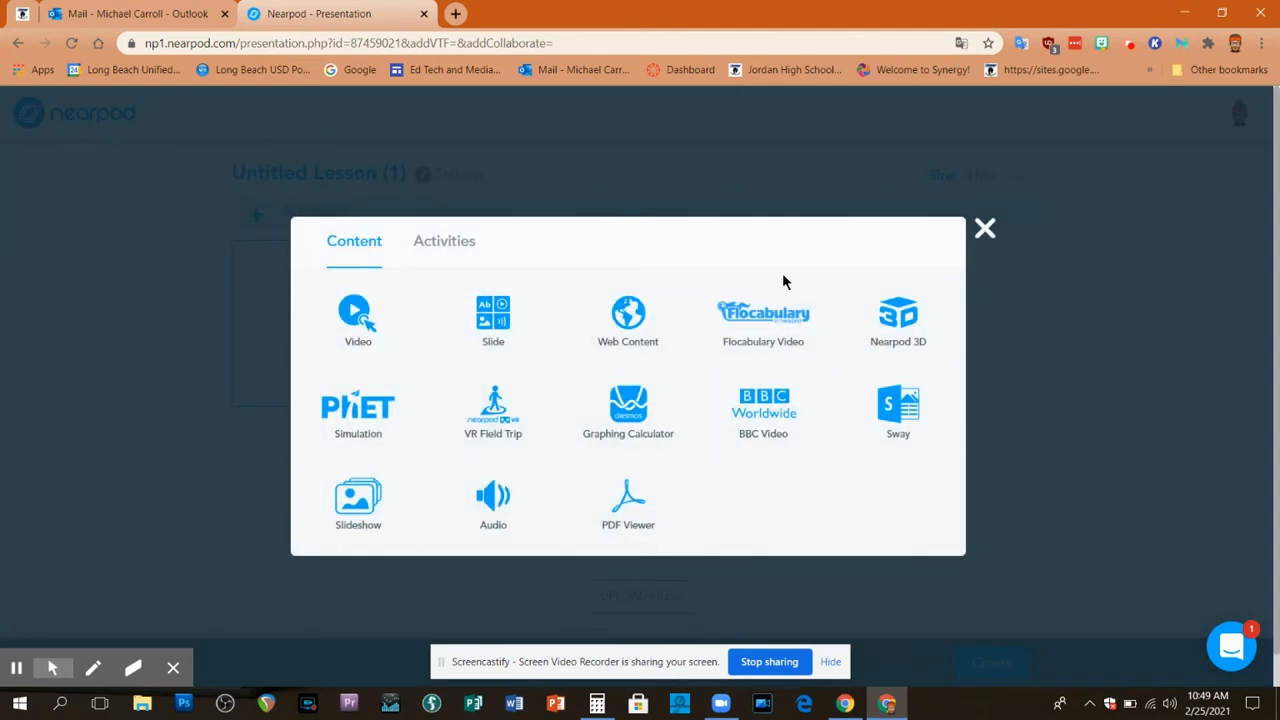
{"action": "left_click", "coordinate": [354, 313]}
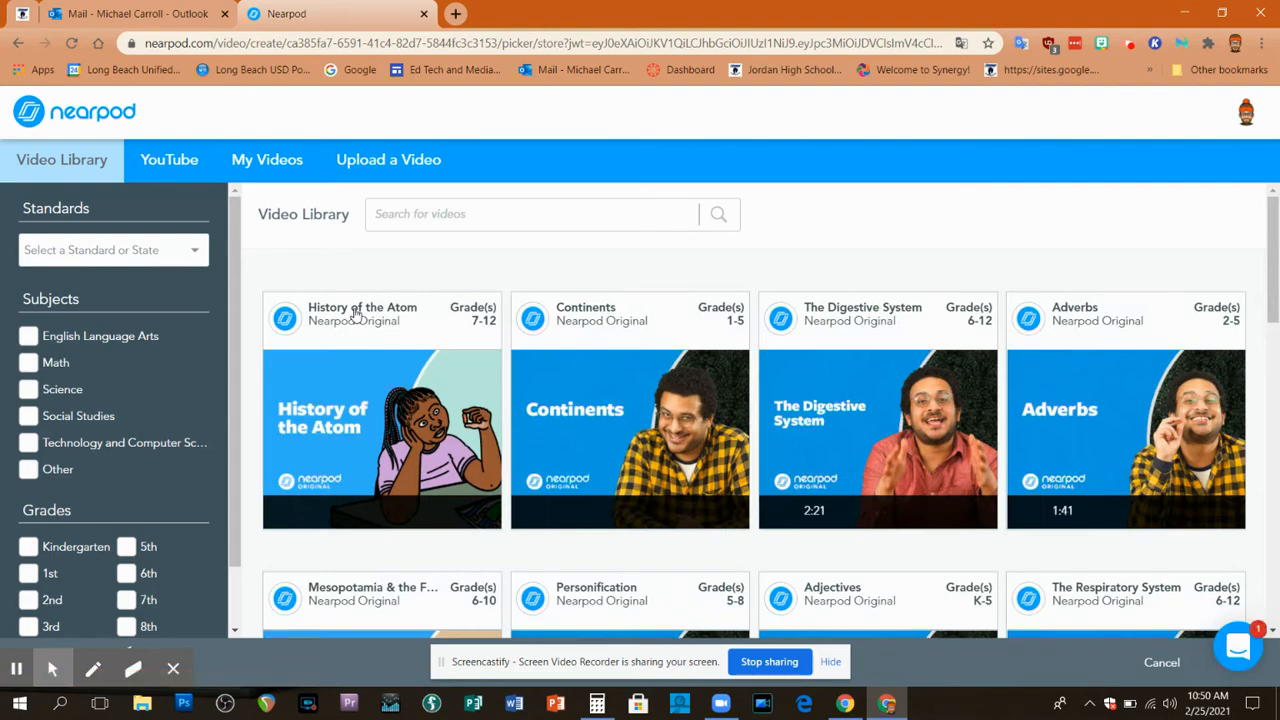
Step: Filter the video library to High School grade and Social Studies, looking through the listed videos
{"action": "left_click_drag", "start_coordinate": [1273, 240], "coordinate": [1275, 203]}
{"action": "left_click_drag", "start_coordinate": [236, 381], "coordinate": [247, 563]}
{"action": "left_click", "coordinate": [128, 584]}
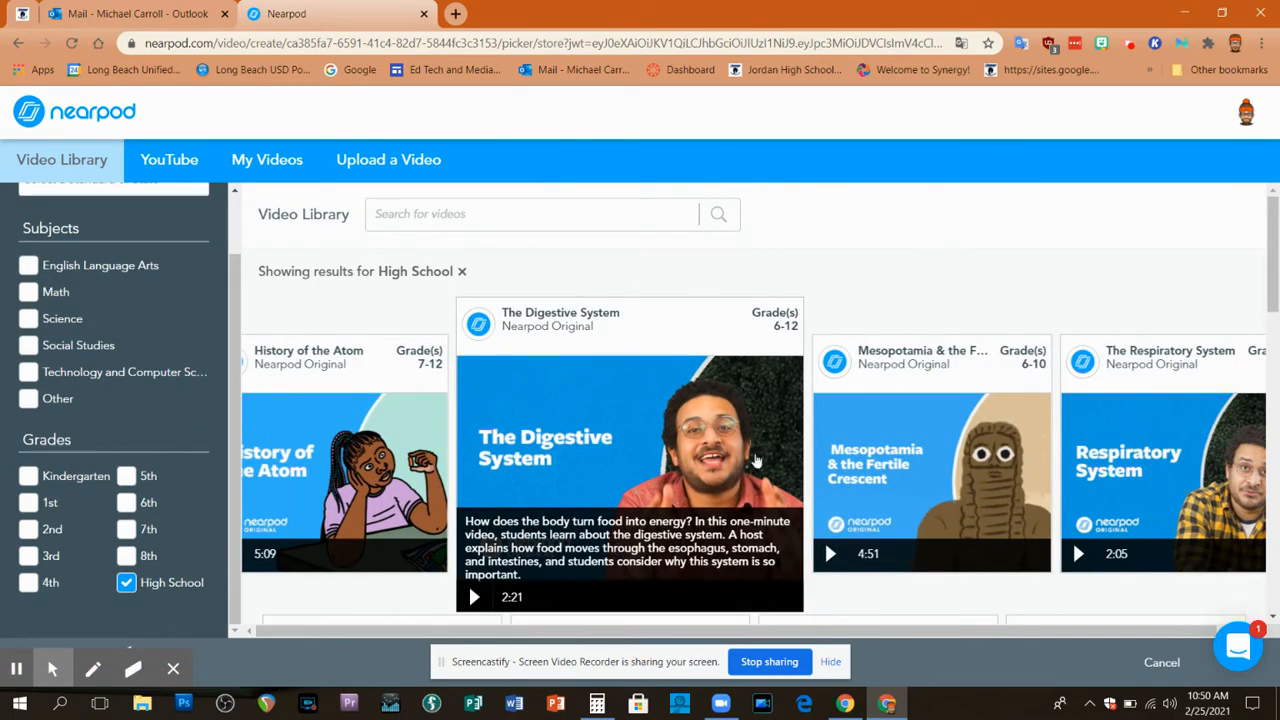
{"action": "scroll", "coordinate": [1266, 230], "scroll_direction": "down", "scroll_amount": 9}
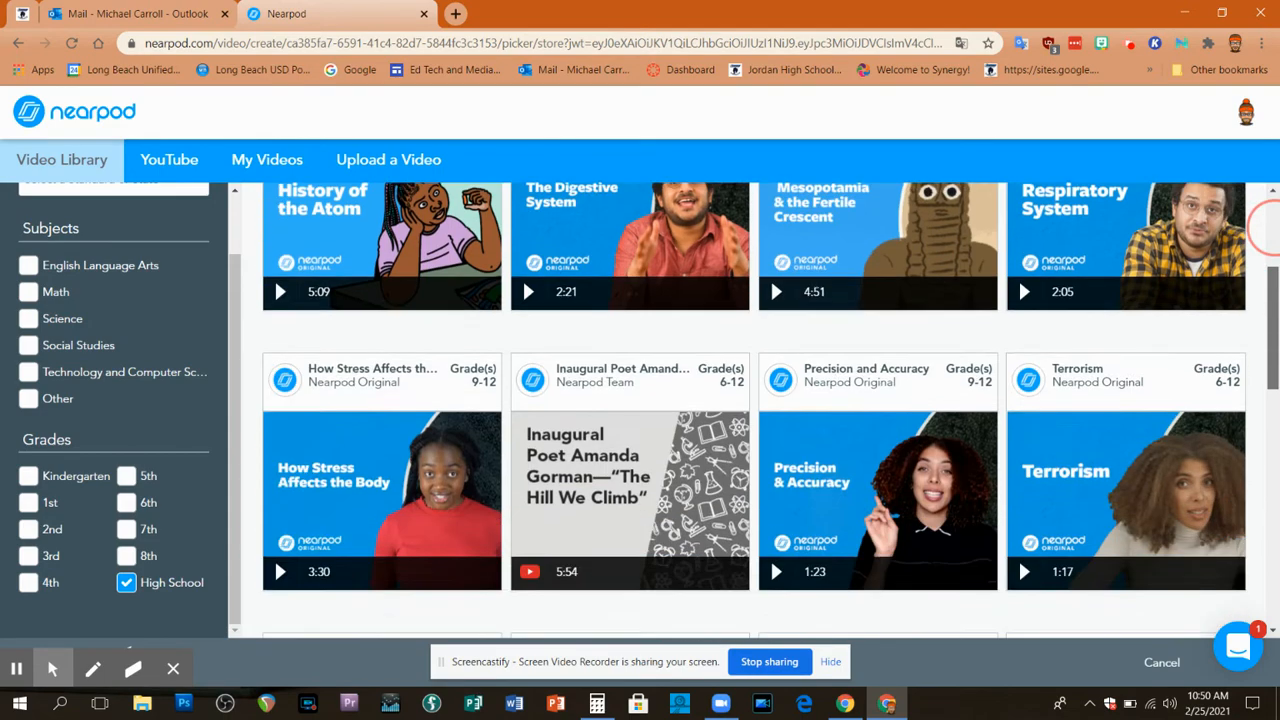
{"action": "scroll", "coordinate": [1266, 228], "scroll_direction": "down", "scroll_amount": 3}
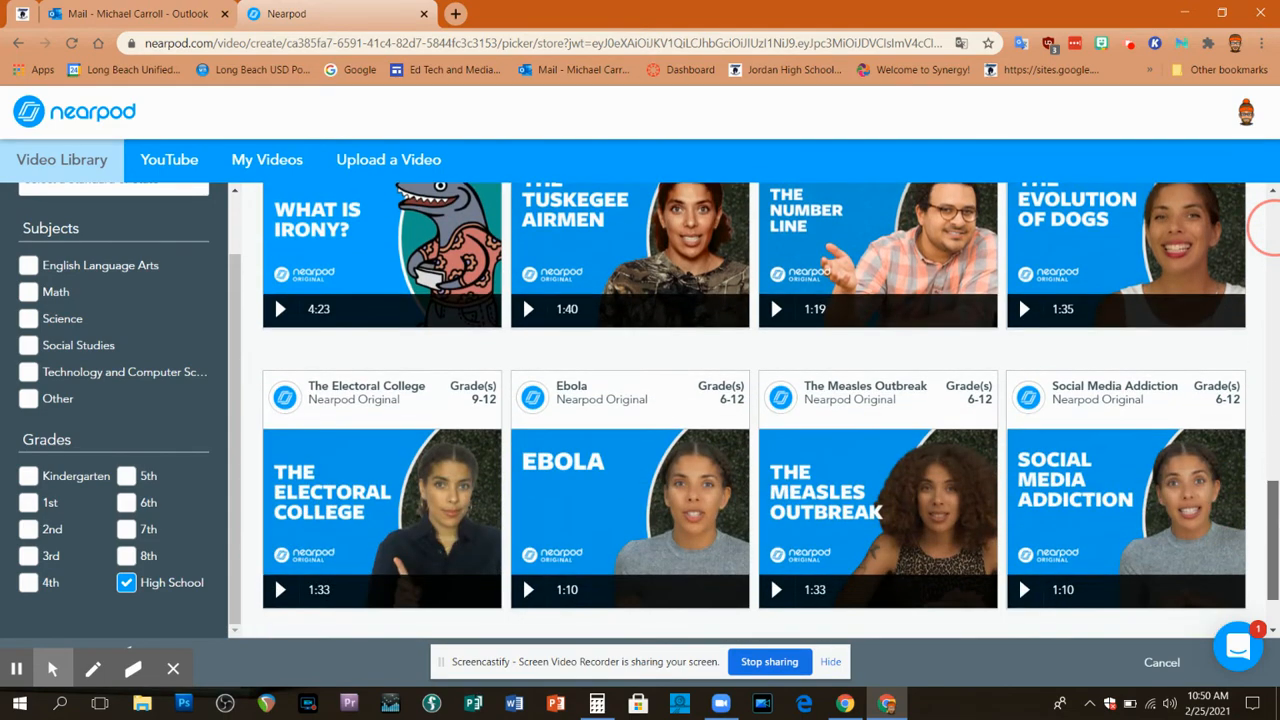
{"action": "left_click_drag", "start_coordinate": [1273, 396], "coordinate": [1273, 395]}
{"action": "left_click_drag", "start_coordinate": [1268, 228], "coordinate": [1270, 196]}
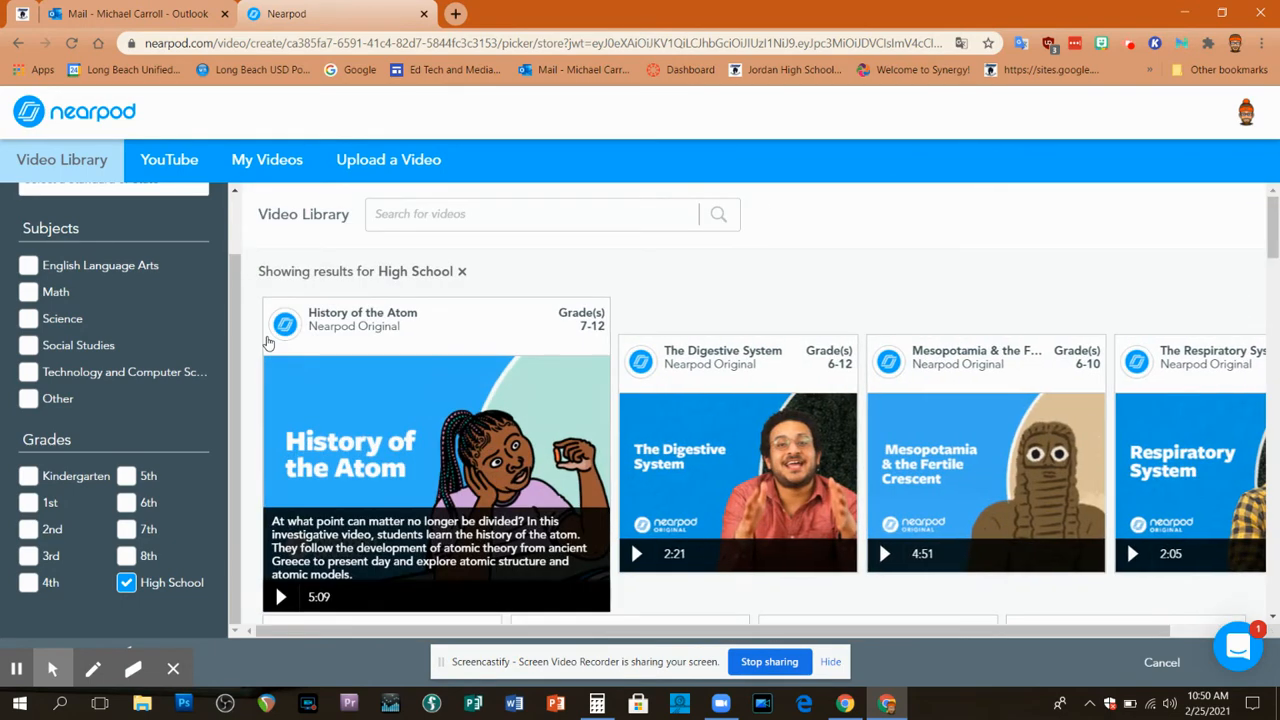
{"action": "left_click", "coordinate": [29, 346]}
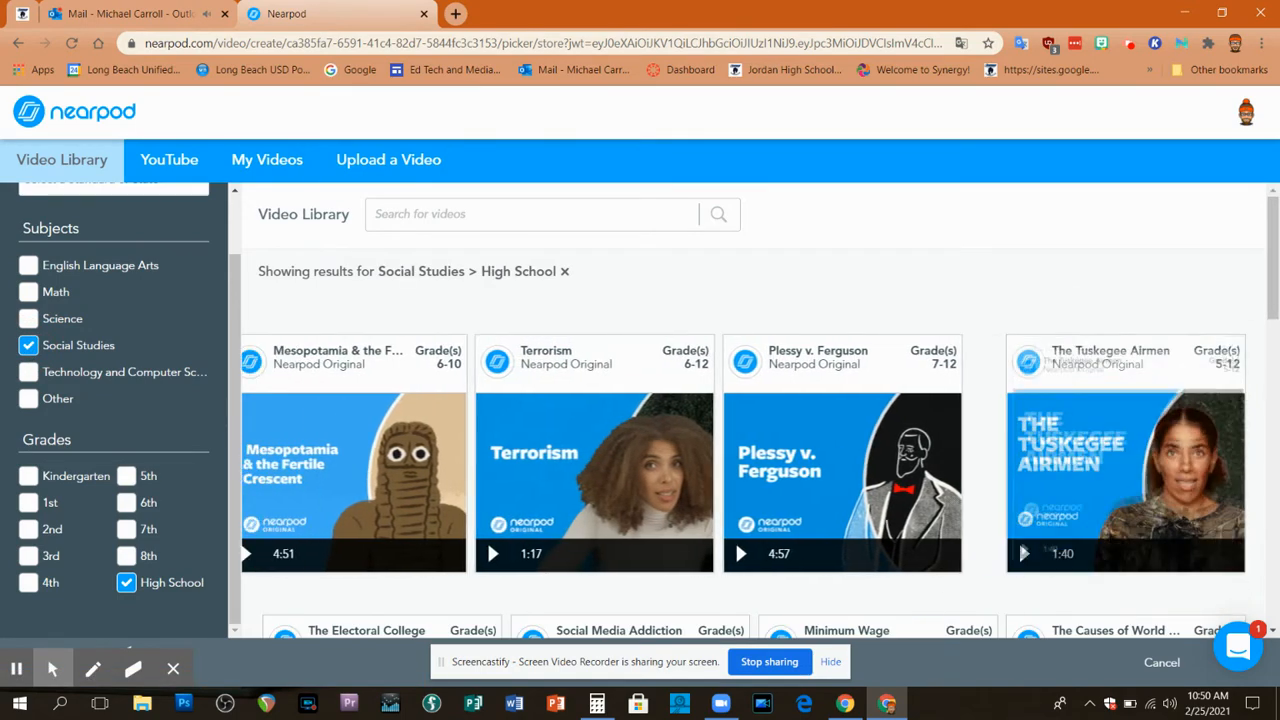
{"action": "left_click_drag", "start_coordinate": [1273, 205], "coordinate": [1258, 181]}
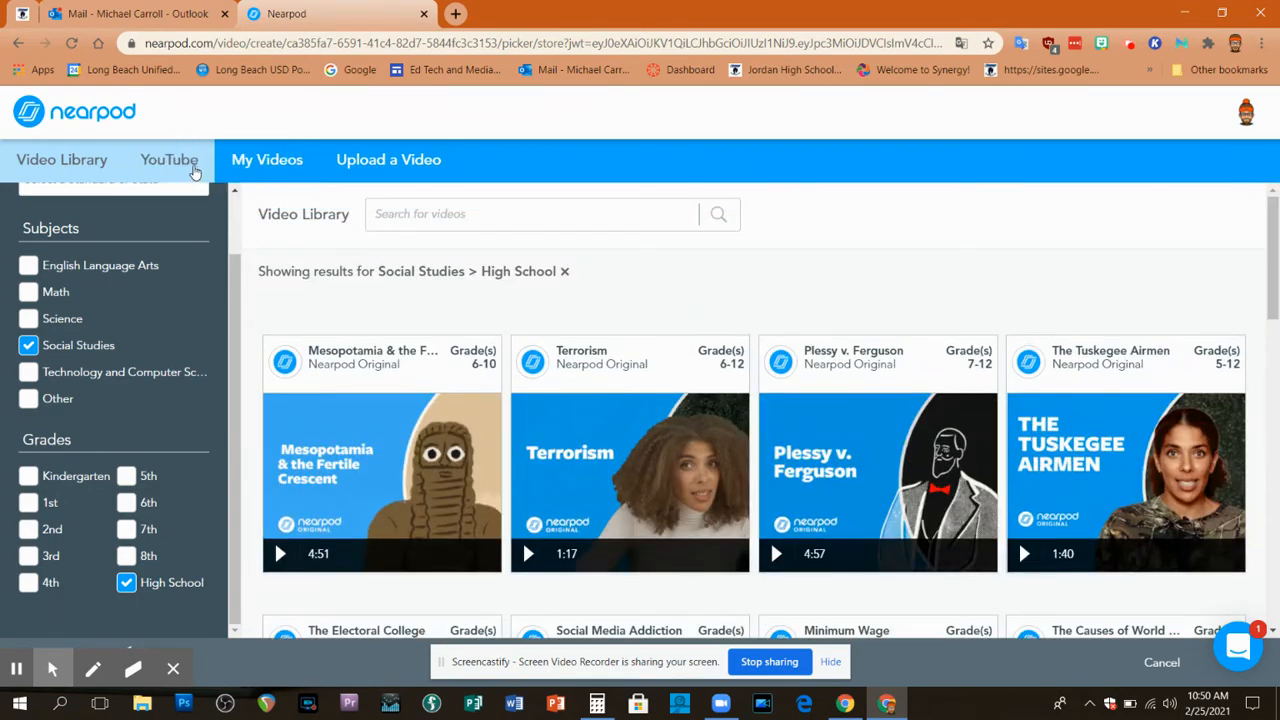
Step: Look at the saved videos and the options for uploading a video
{"action": "left_click", "coordinate": [285, 164]}
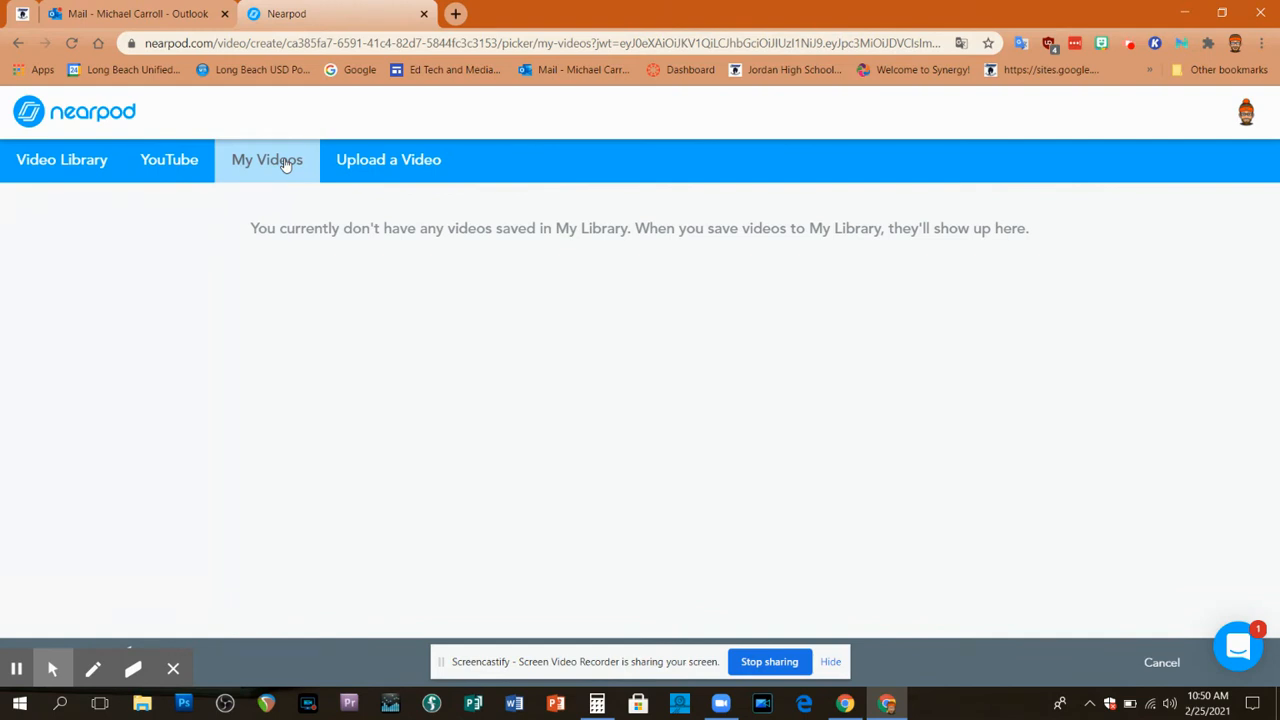
{"action": "left_click", "coordinate": [384, 172]}
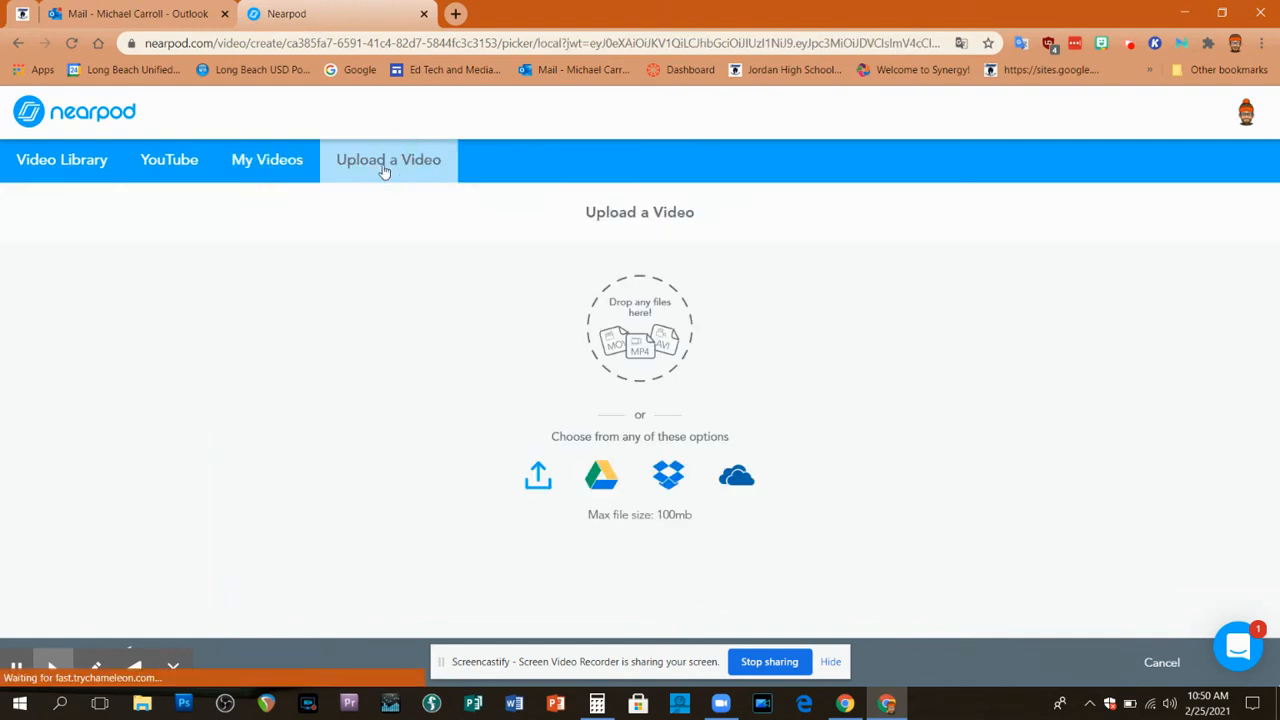
{"action": "left_click", "coordinate": [280, 165]}
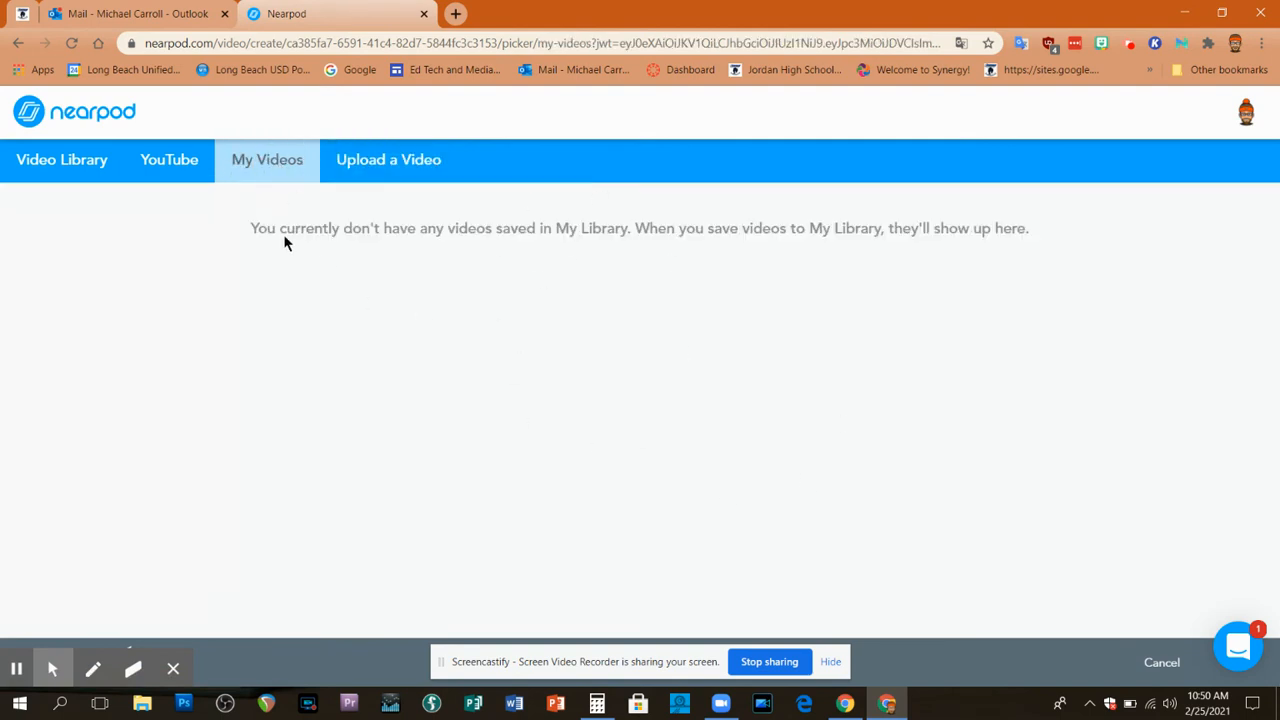
Step: Search YouTube for "golf swing" and save "The Best Golf Swings on Tour in Slow Motion" as the lesson video
{"action": "left_click", "coordinate": [167, 167]}
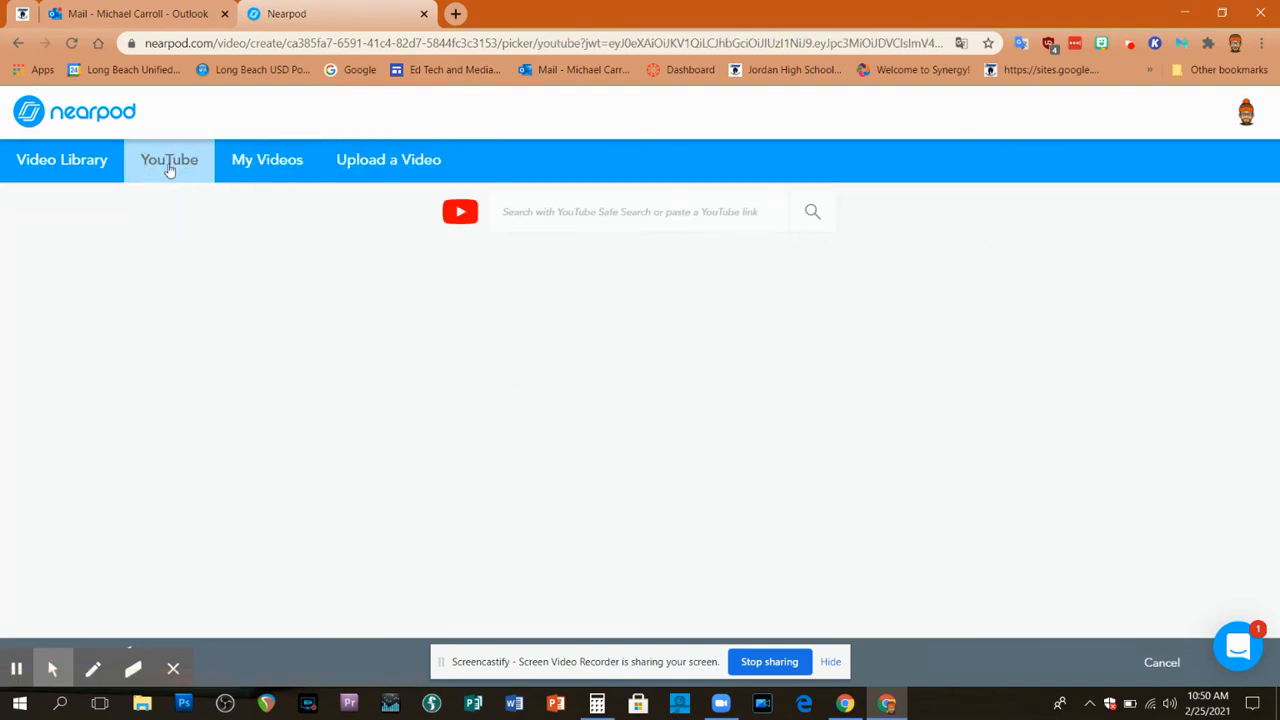
{"action": "type", "text": "g"}
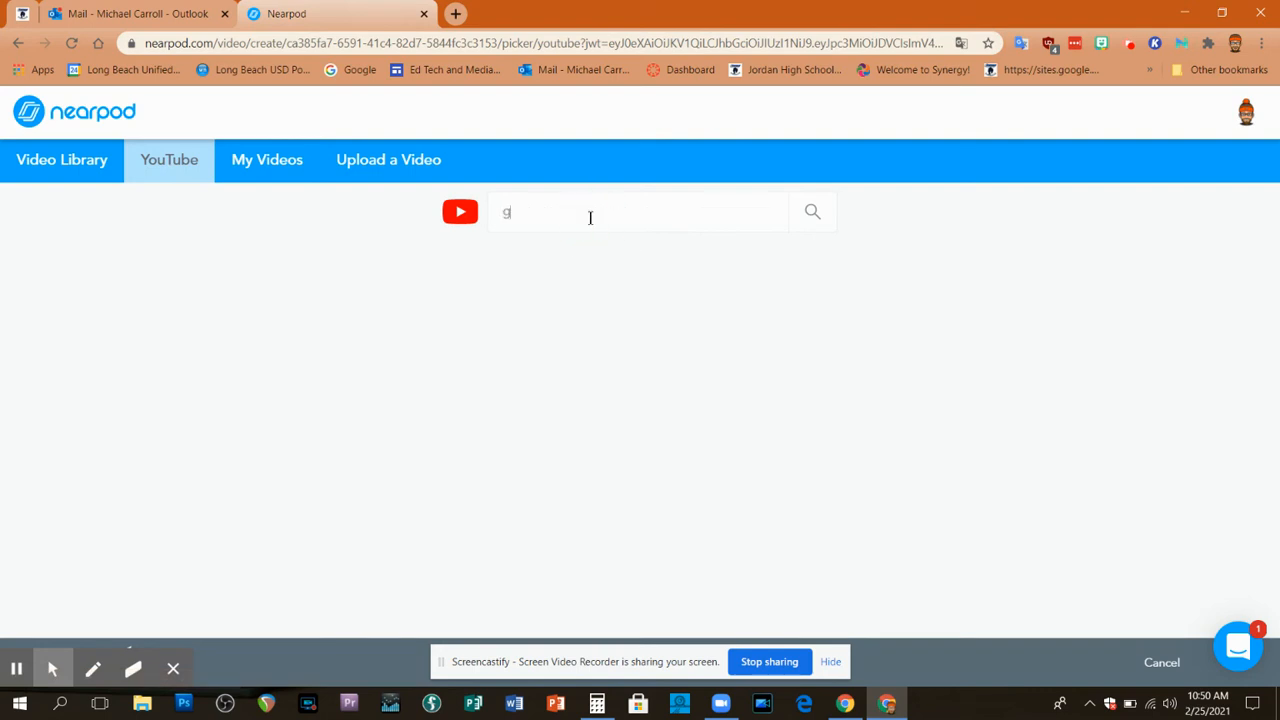
{"action": "type", "text": "olf swing"}
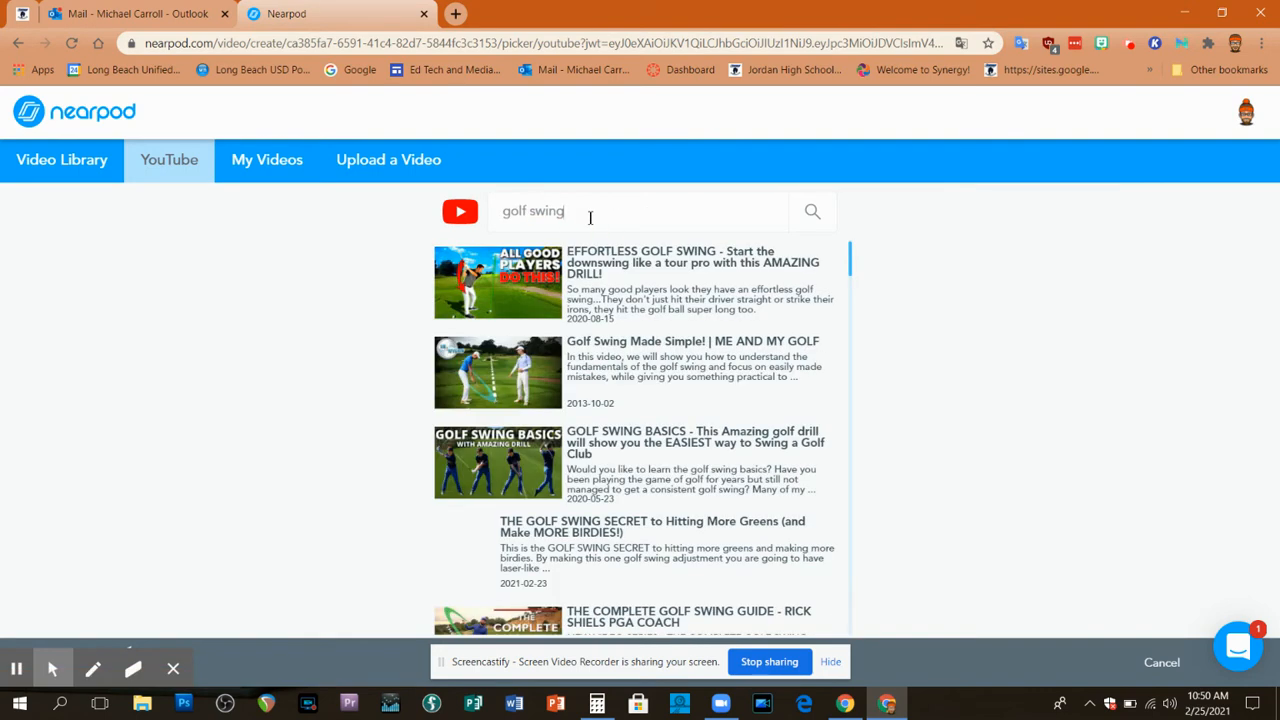
{"action": "left_click_drag", "start_coordinate": [850, 257], "coordinate": [851, 349]}
{"action": "left_click", "coordinate": [704, 374]}
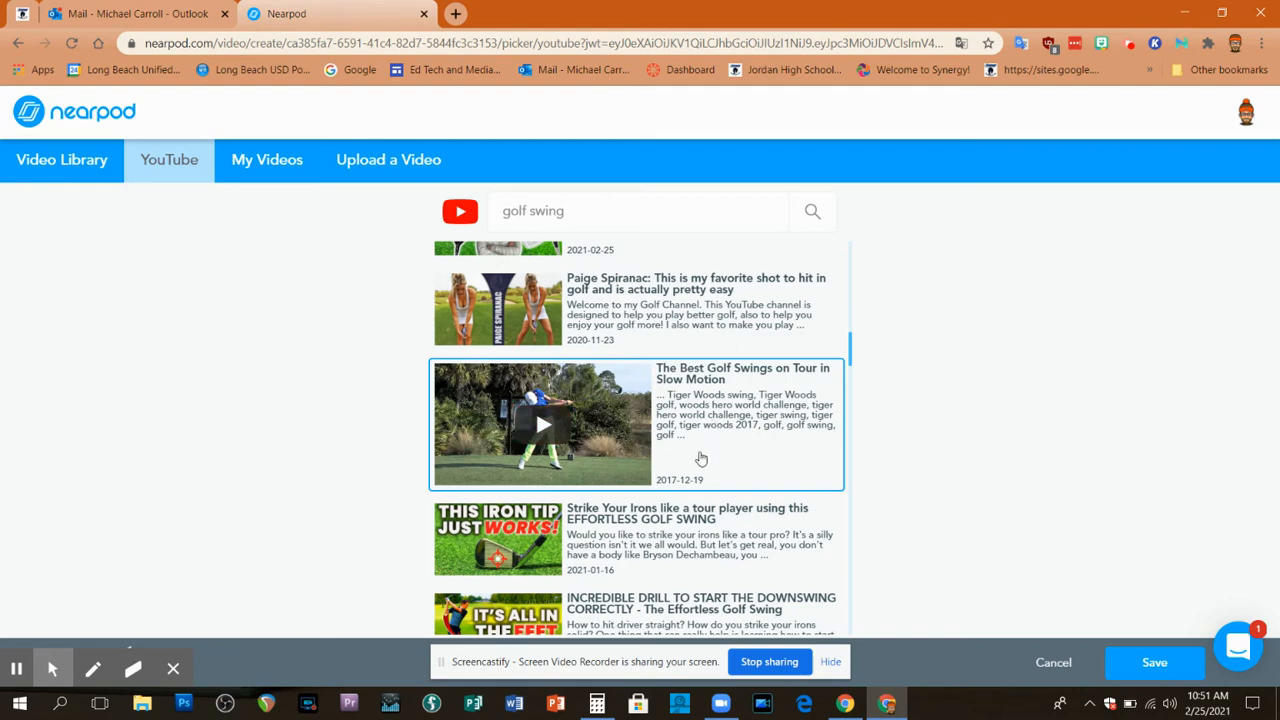
{"action": "left_click", "coordinate": [1155, 665]}
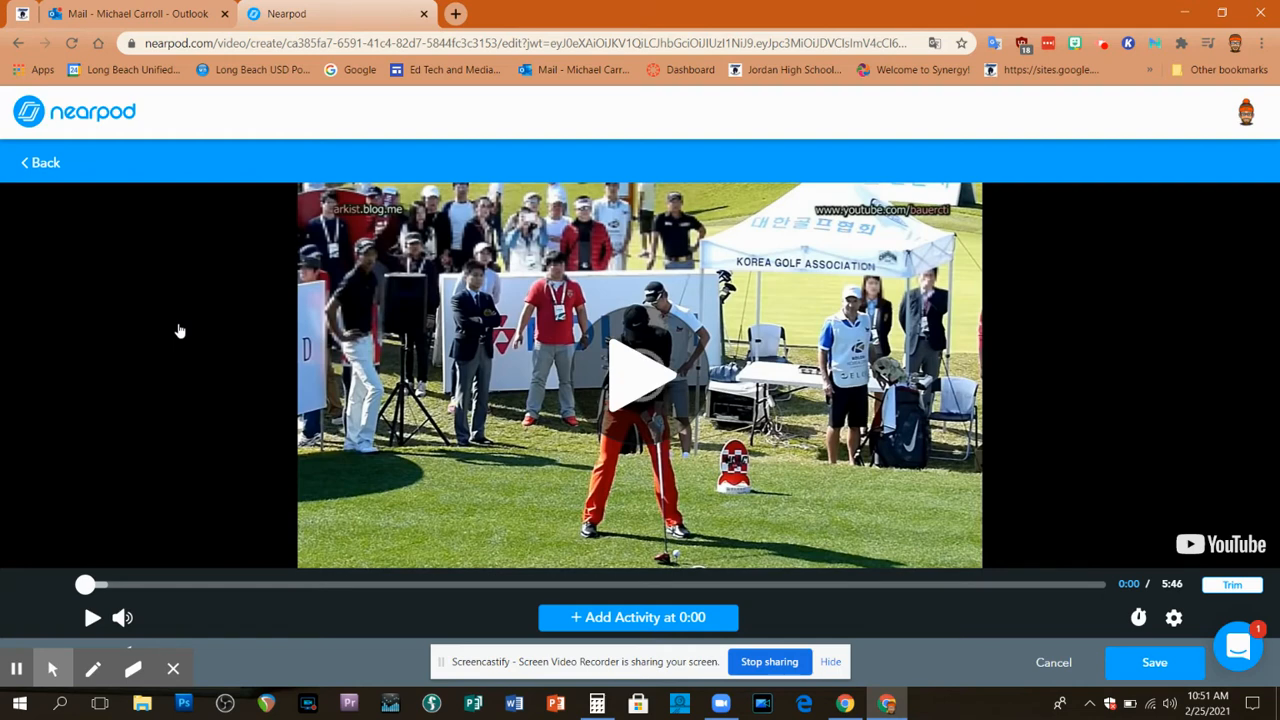
Step: Play the video up to 0:03, pause it and start an open-ended question activity at that point
{"action": "left_click", "coordinate": [90, 620]}
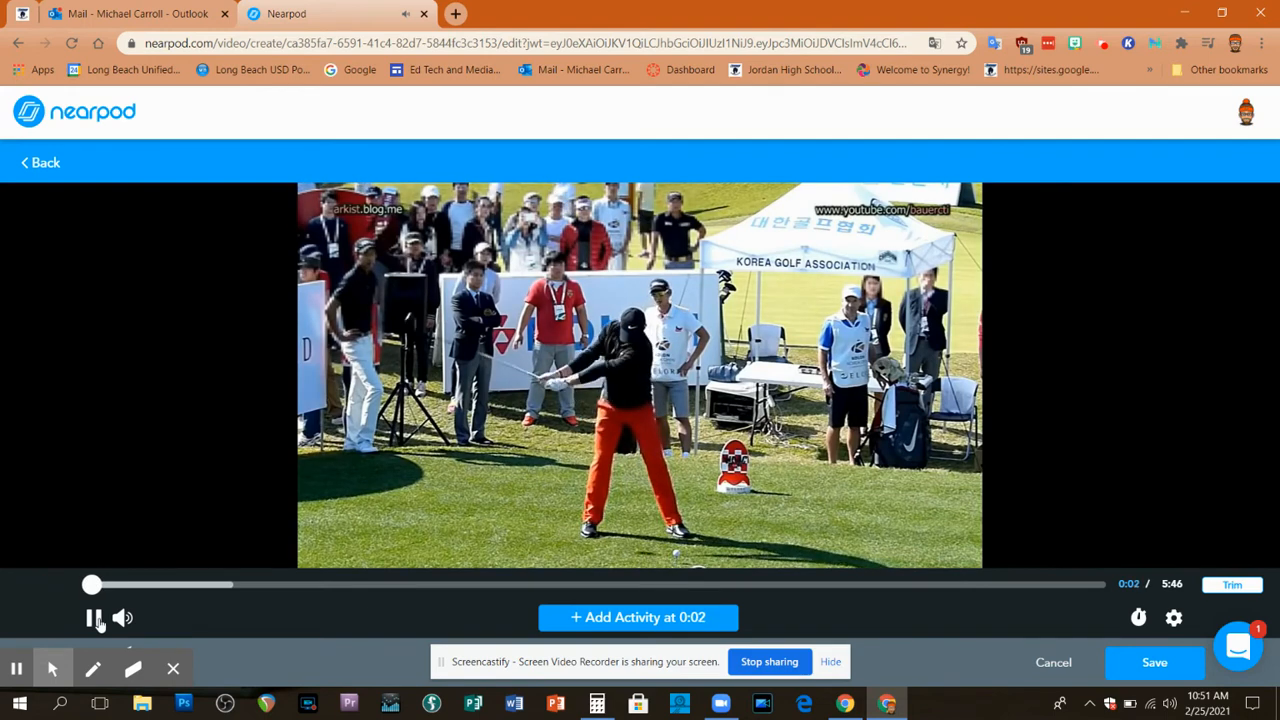
{"action": "left_click", "coordinate": [94, 619]}
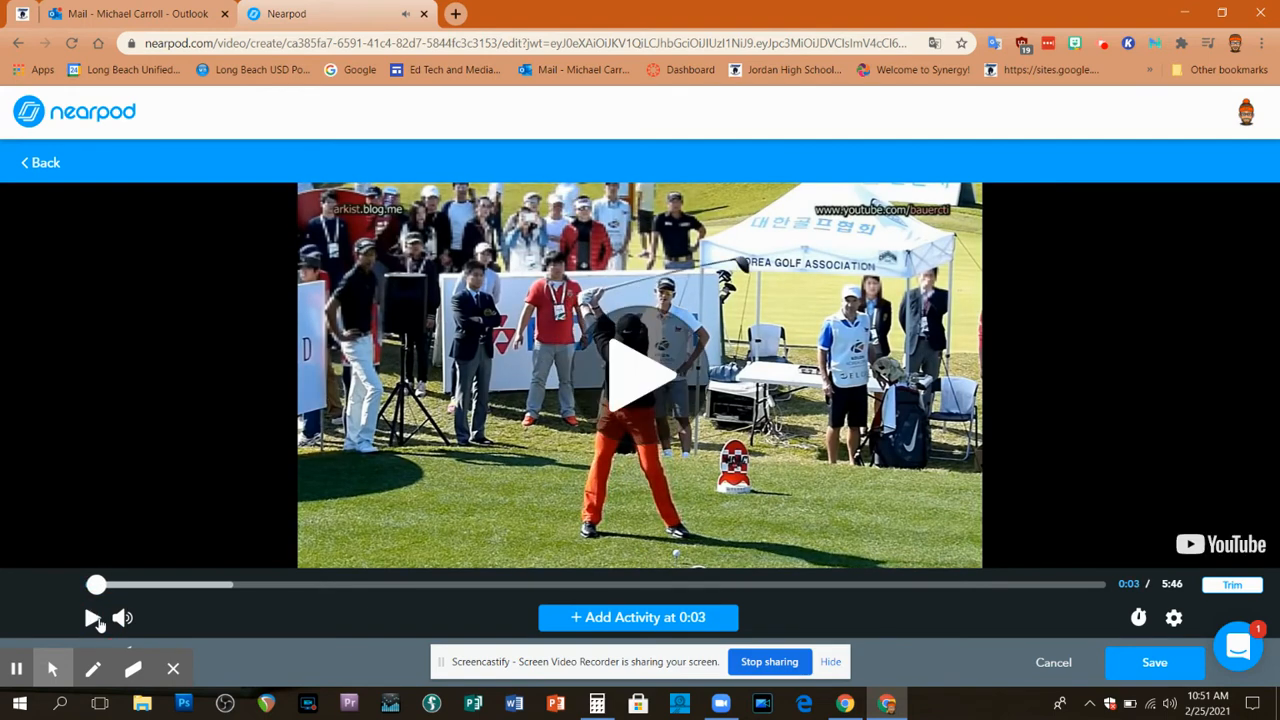
{"action": "left_click", "coordinate": [577, 618]}
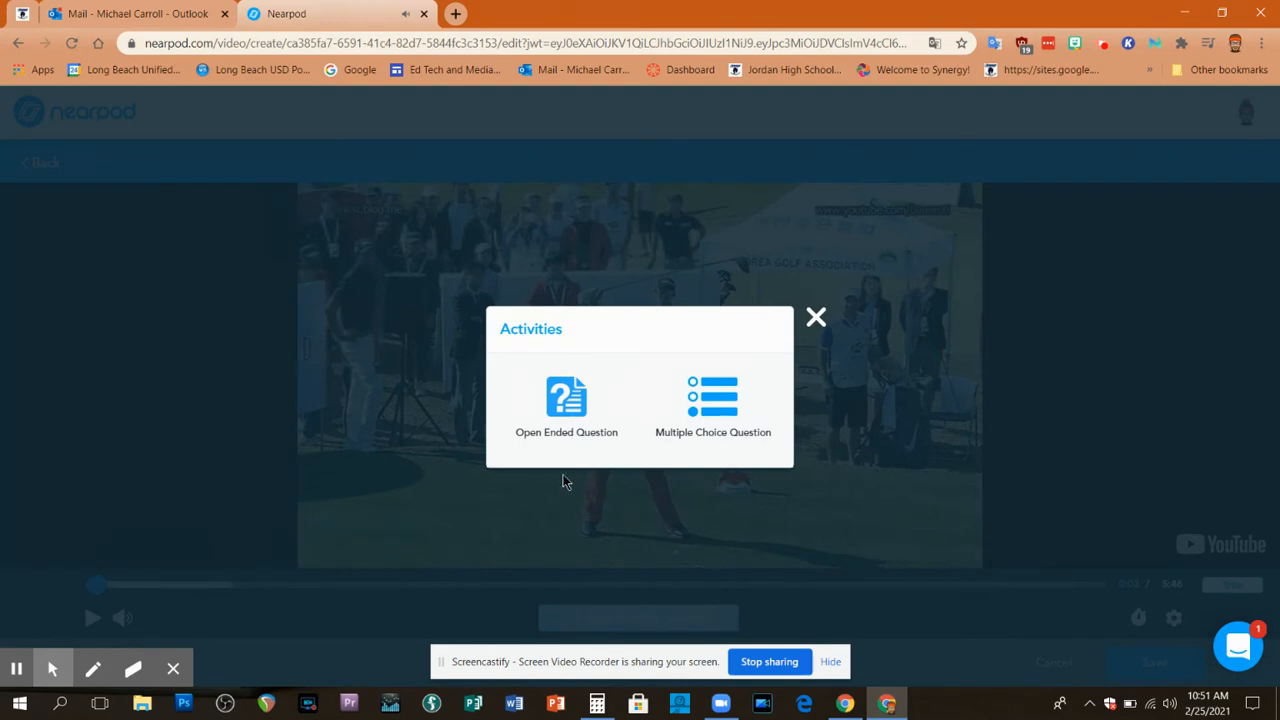
{"action": "left_click", "coordinate": [566, 408]}
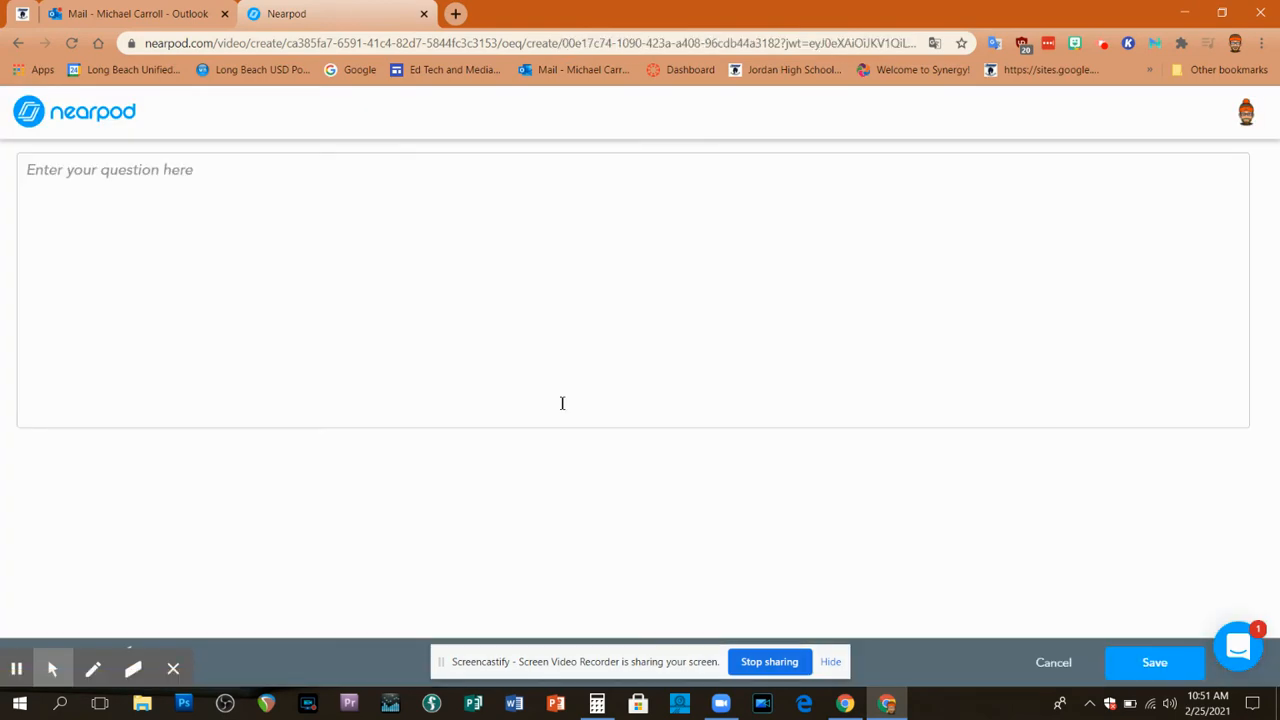
Step: Write the question "In what position is this golfers left arm." and save the activity
{"action": "left_click", "coordinate": [268, 185]}
{"action": "type", "text": "What position is th"}
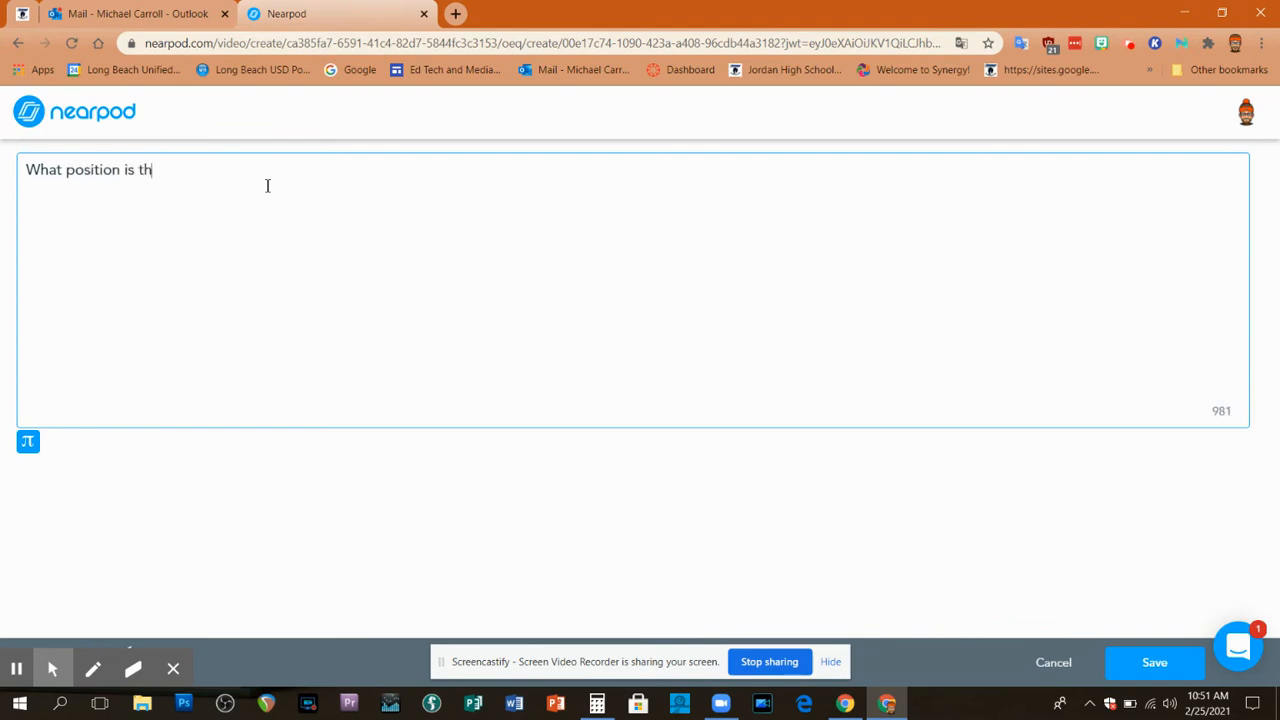
{"action": "type", "text": "is golfers"}
{"action": "left_click", "coordinate": [24, 170]}
{"action": "type", "text": "In"}
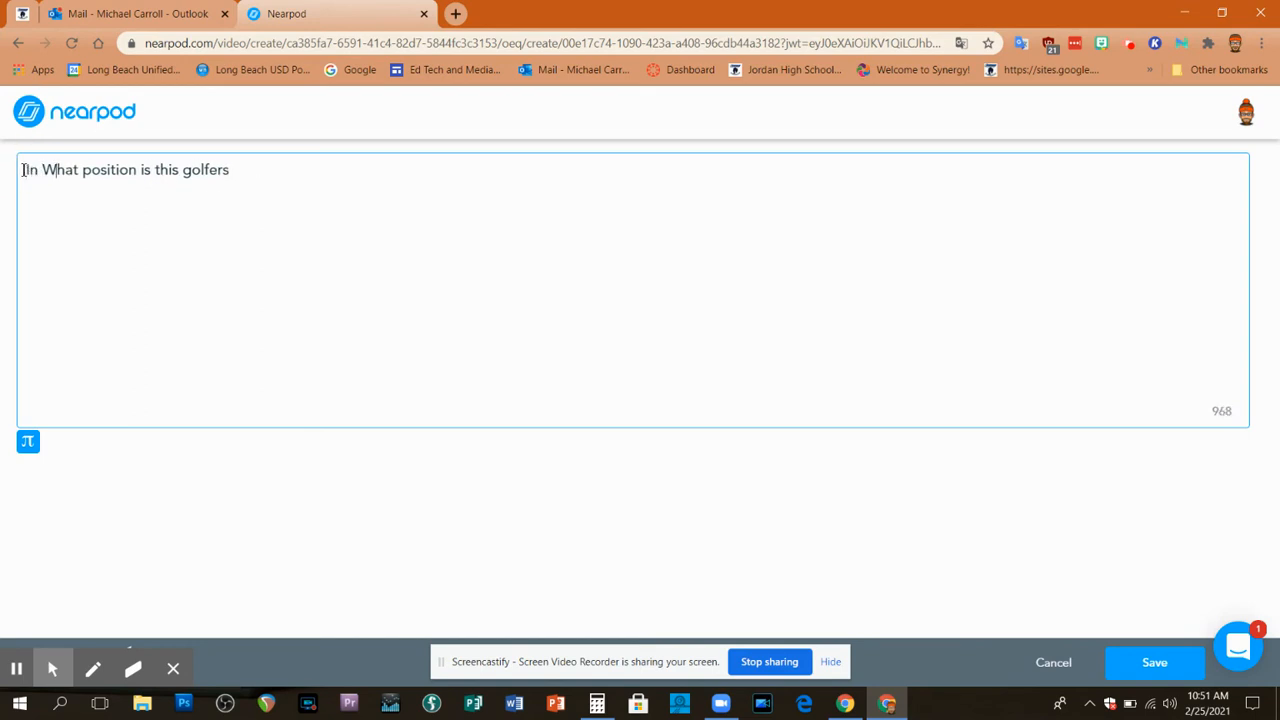
{"action": "key", "text": "Delete"}
{"action": "type", "text": "w"}
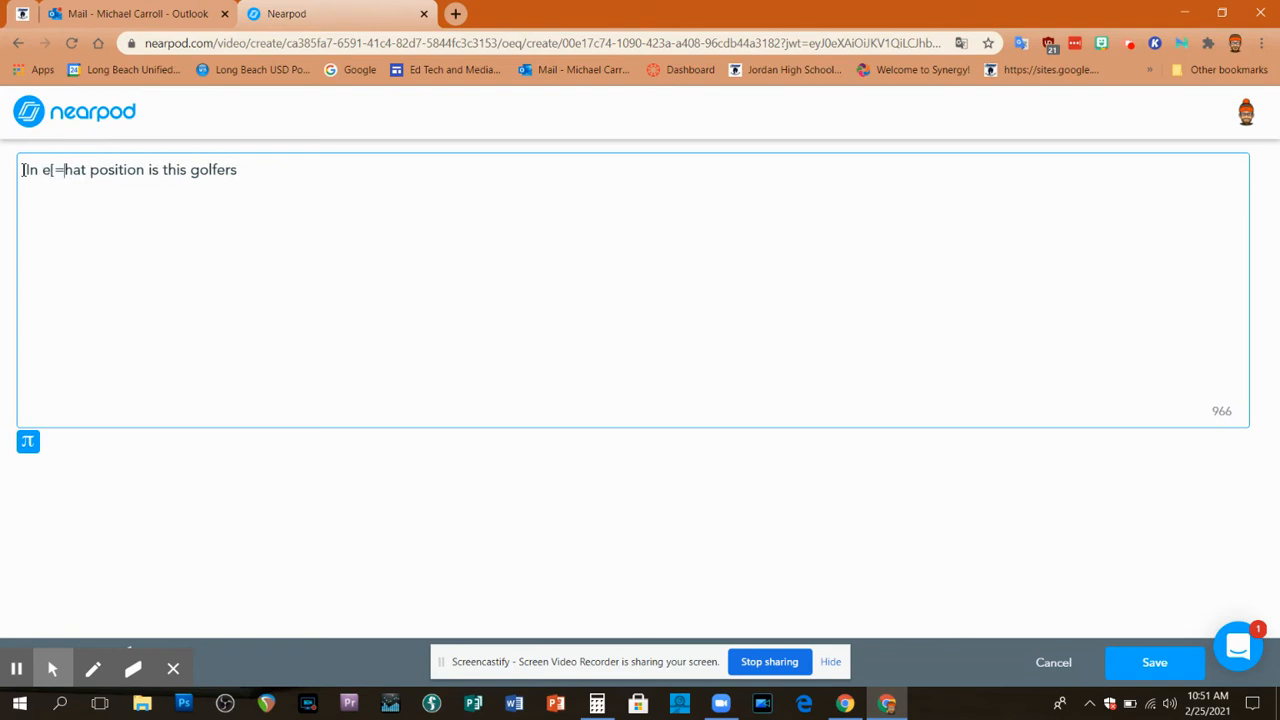
{"action": "left_click", "coordinate": [236, 169]}
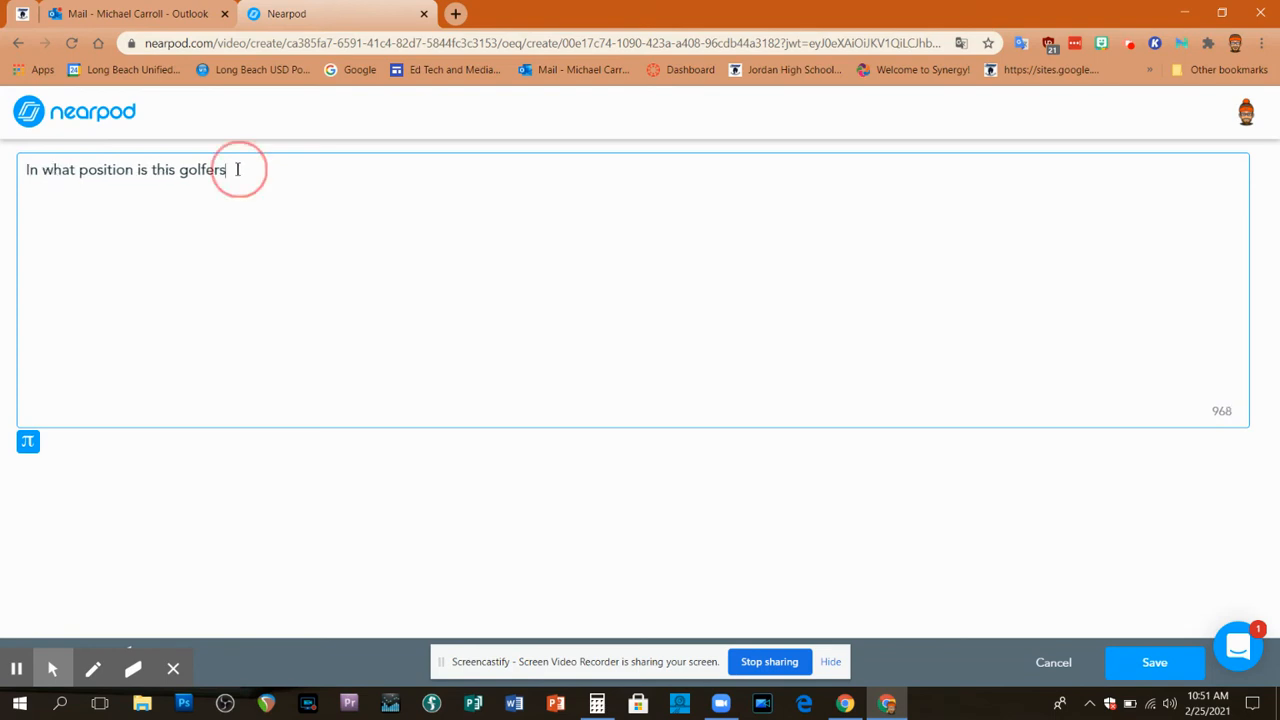
{"action": "type", "text": "left arm."}
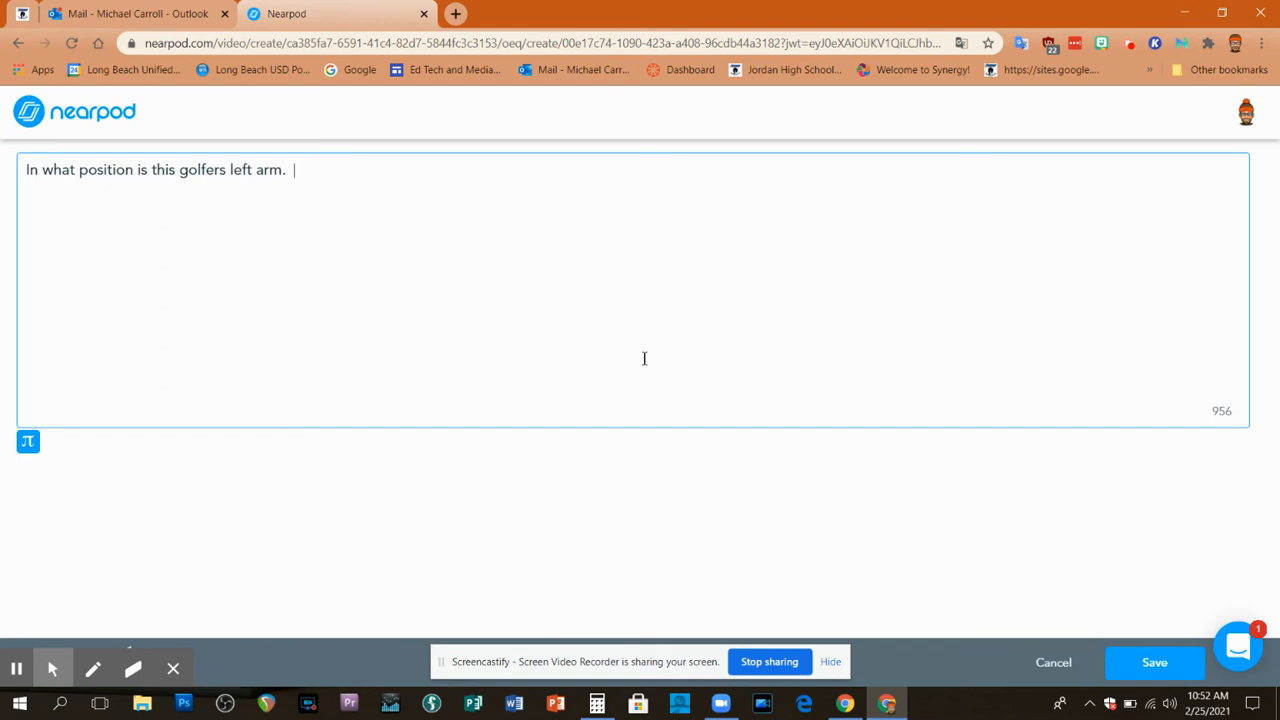
{"action": "left_click", "coordinate": [1133, 666]}
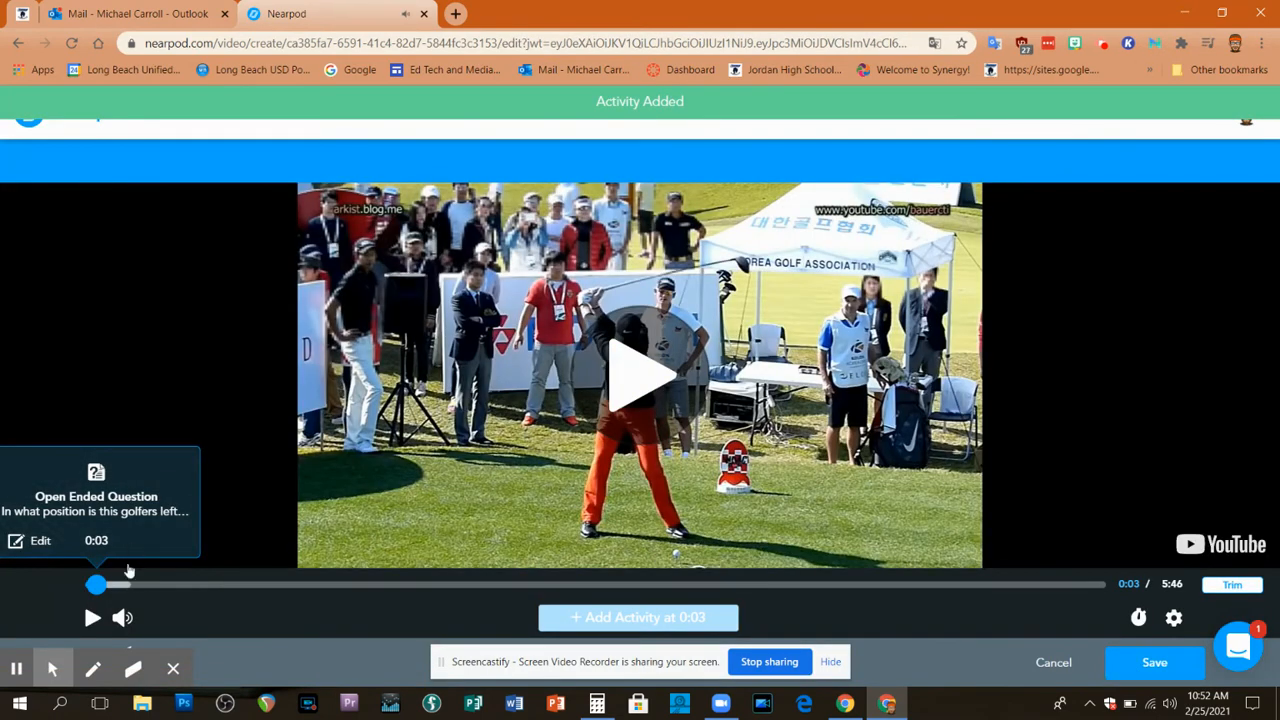
Step: Shift the open-ended question marker to 0:00 and play the video to 0:04
{"action": "left_click_drag", "start_coordinate": [94, 590], "coordinate": [70, 587]}
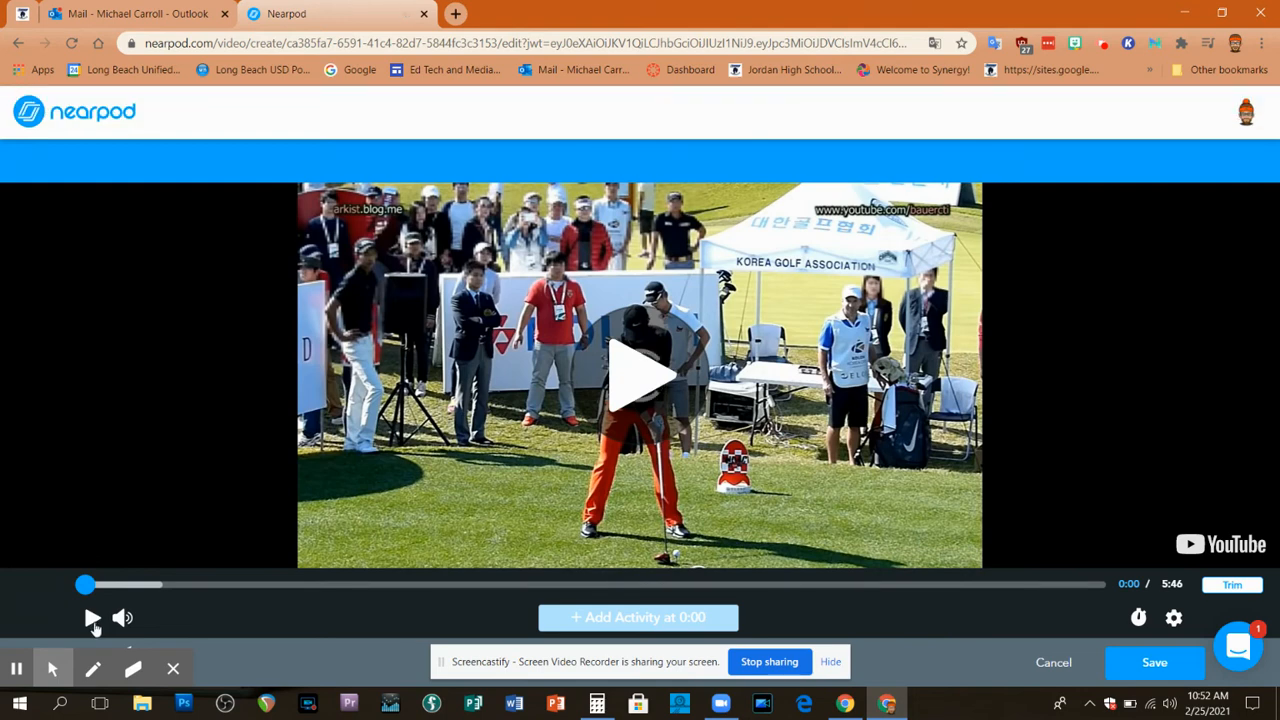
{"action": "left_click", "coordinate": [93, 618]}
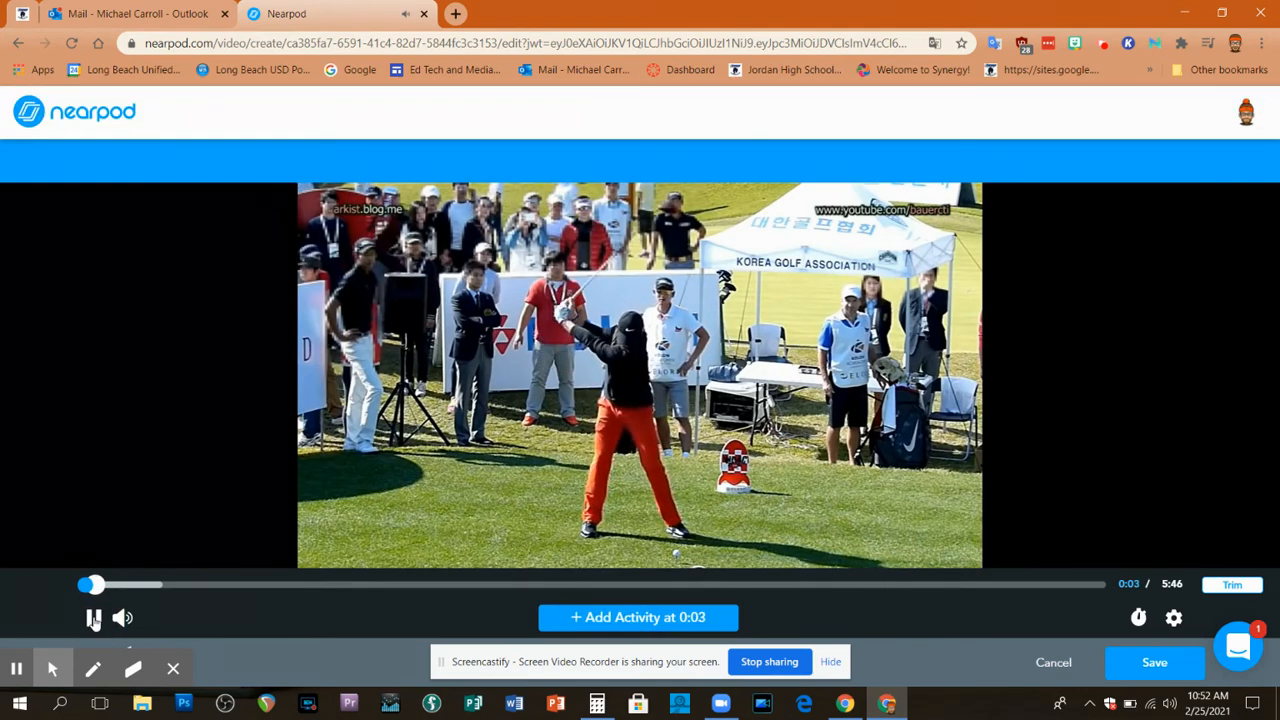
{"action": "left_click", "coordinate": [93, 618]}
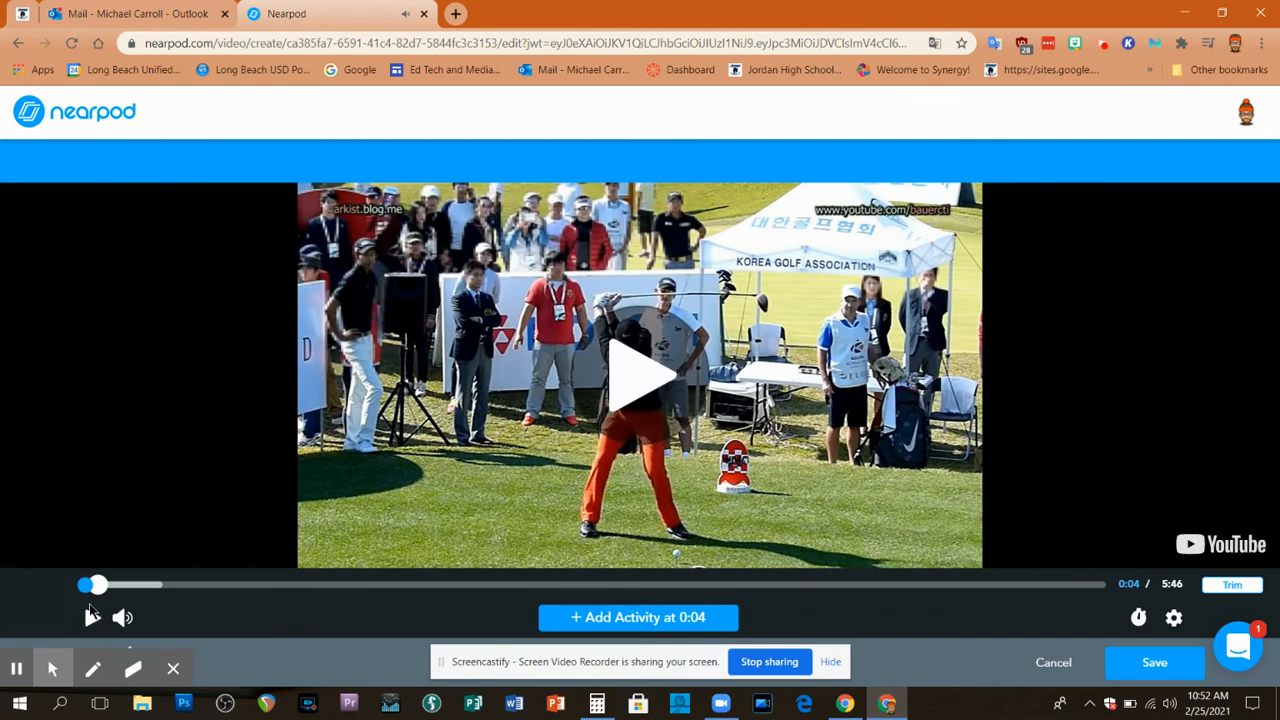
Step: Move the open-ended question marker to 0:03 on the video timeline
{"action": "mouse_move", "coordinate": [87, 587]}
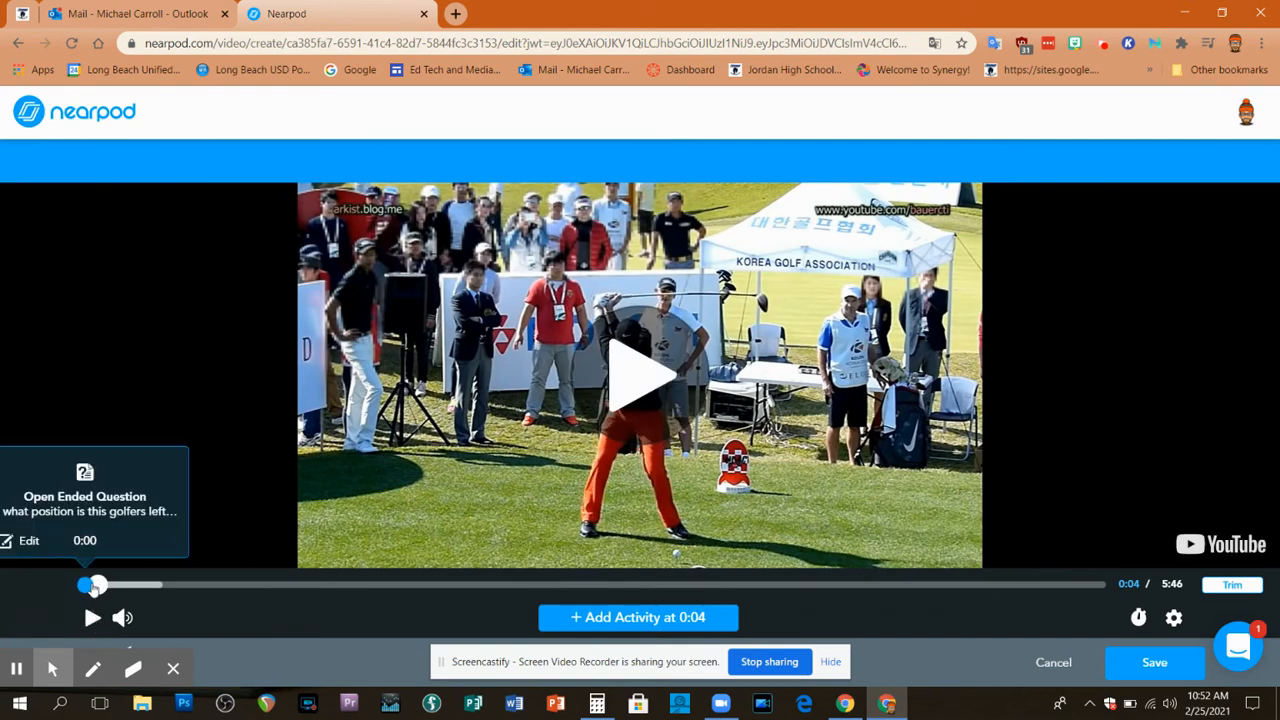
{"action": "left_click", "coordinate": [89, 585]}
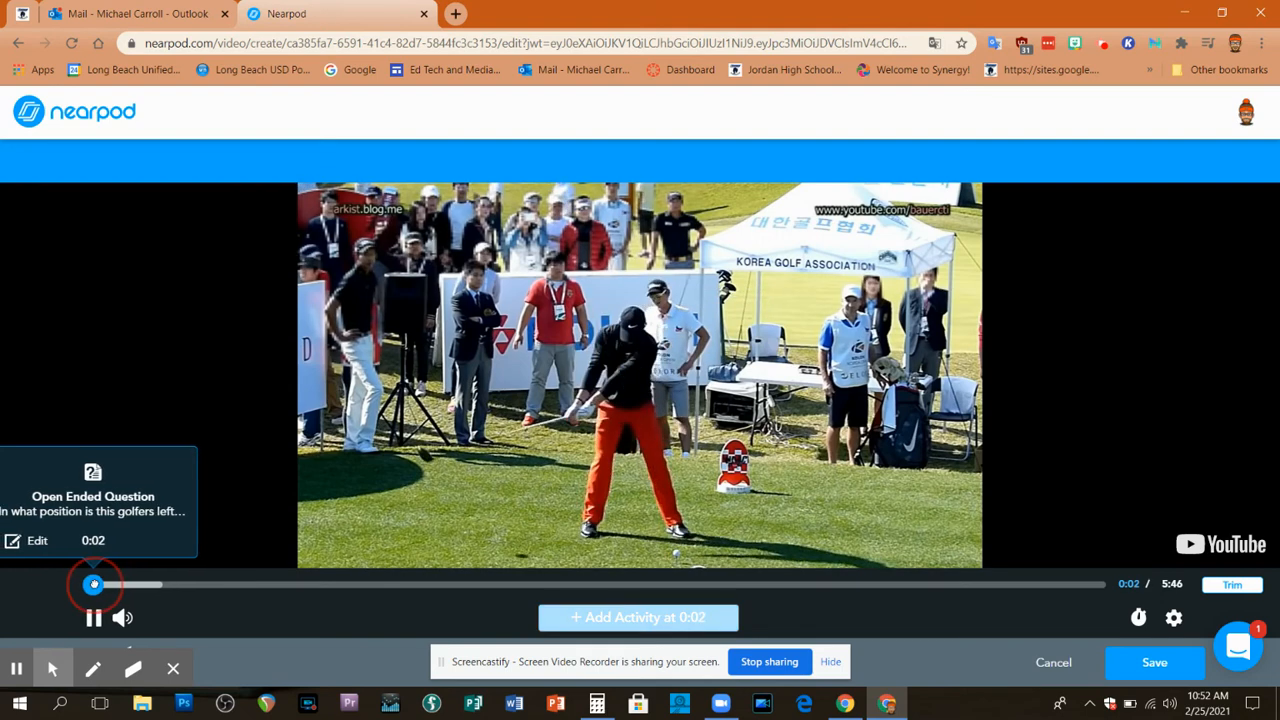
{"action": "left_click_drag", "start_coordinate": [102, 585], "coordinate": [98, 590]}
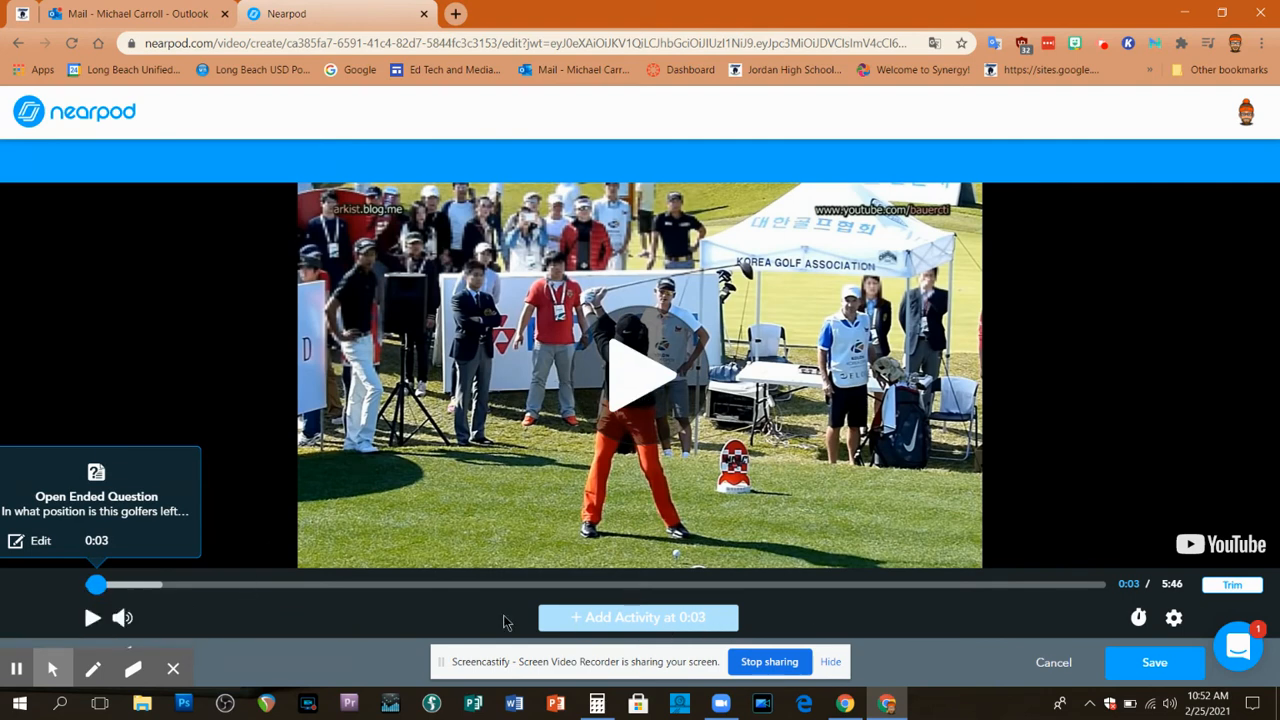
Step: Preview the video past the question, moving playback to 0:25, and save the interactive video
{"action": "left_click", "coordinate": [90, 619]}
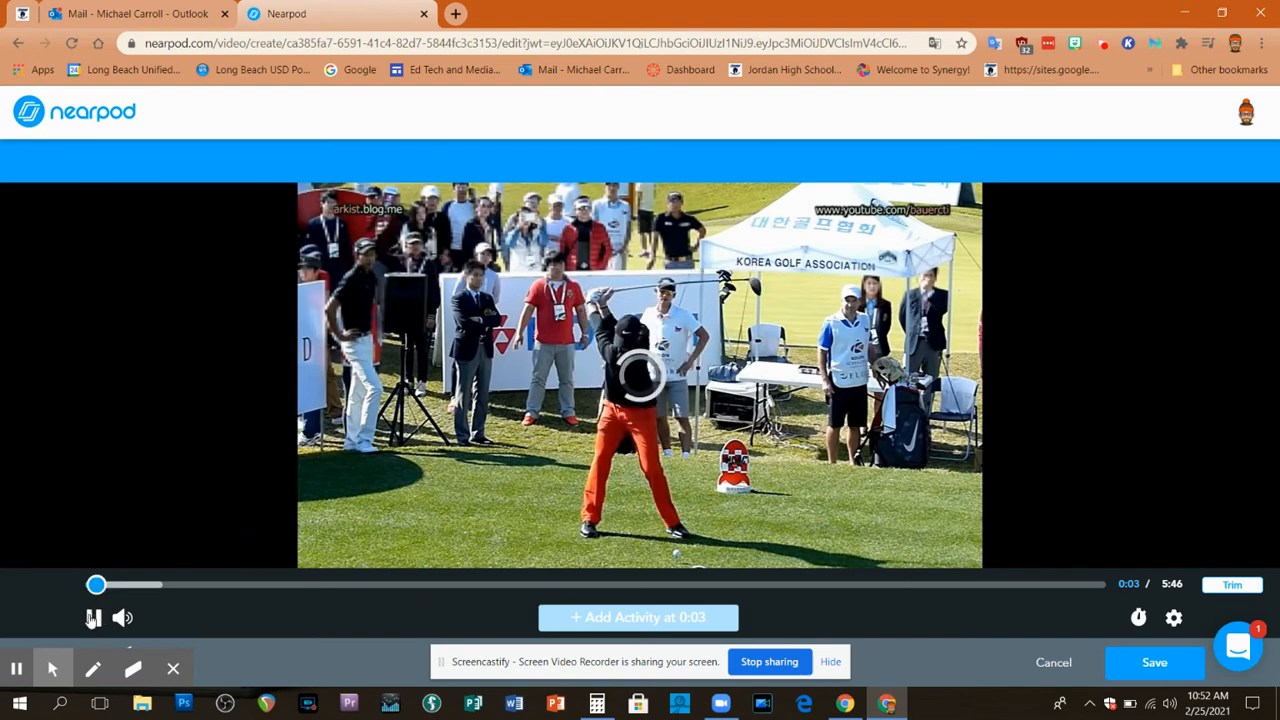
{"action": "left_click", "coordinate": [92, 619]}
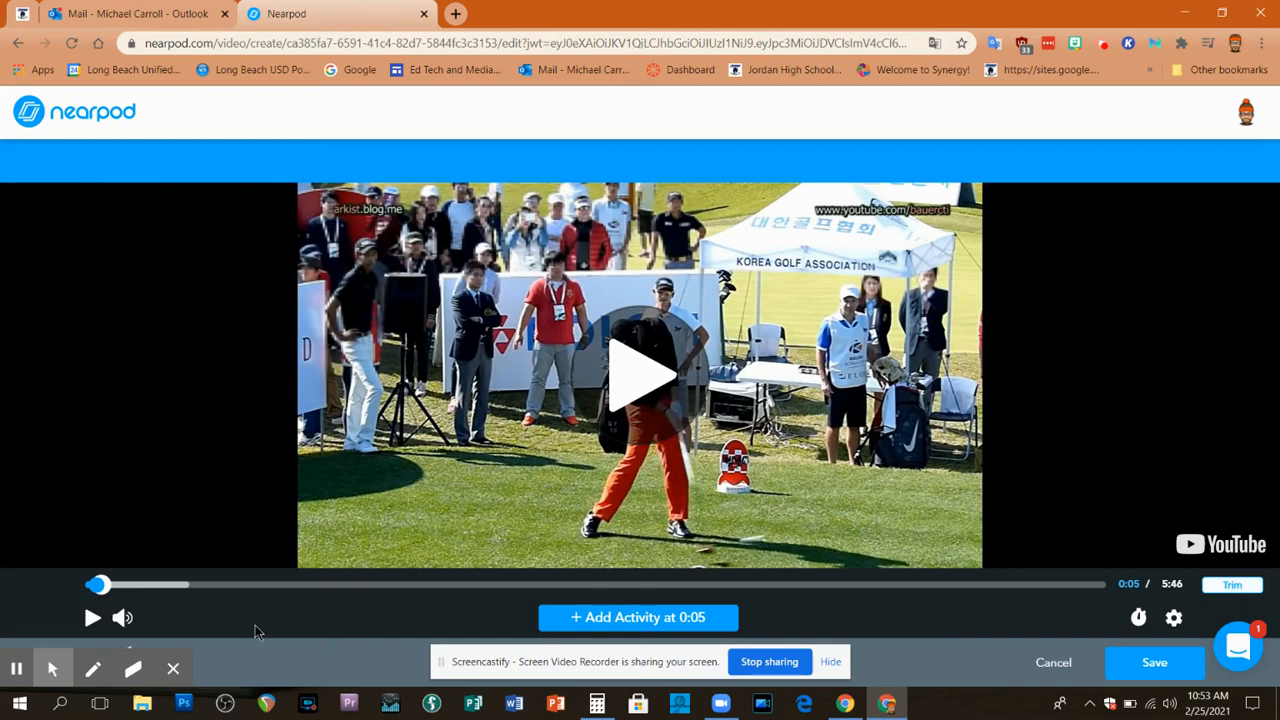
{"action": "left_click", "coordinate": [101, 586]}
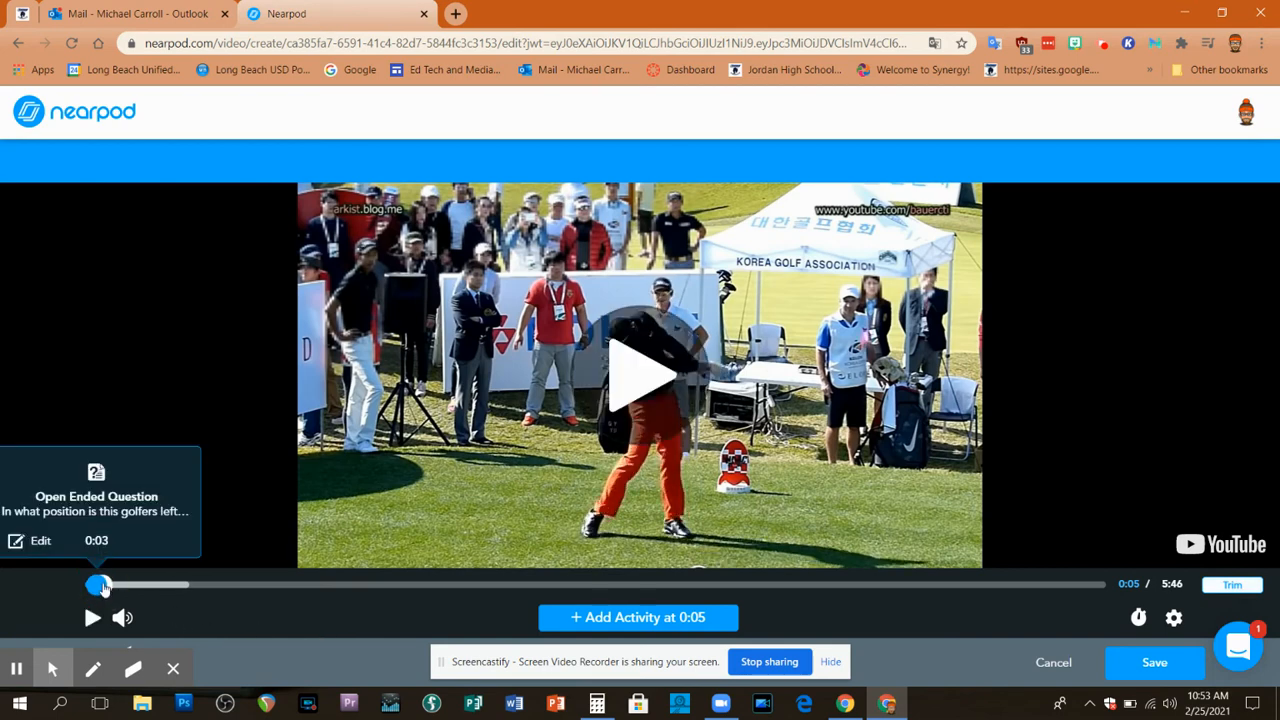
{"action": "left_click", "coordinate": [120, 585]}
{"action": "left_click_drag", "start_coordinate": [120, 585], "coordinate": [160, 600]}
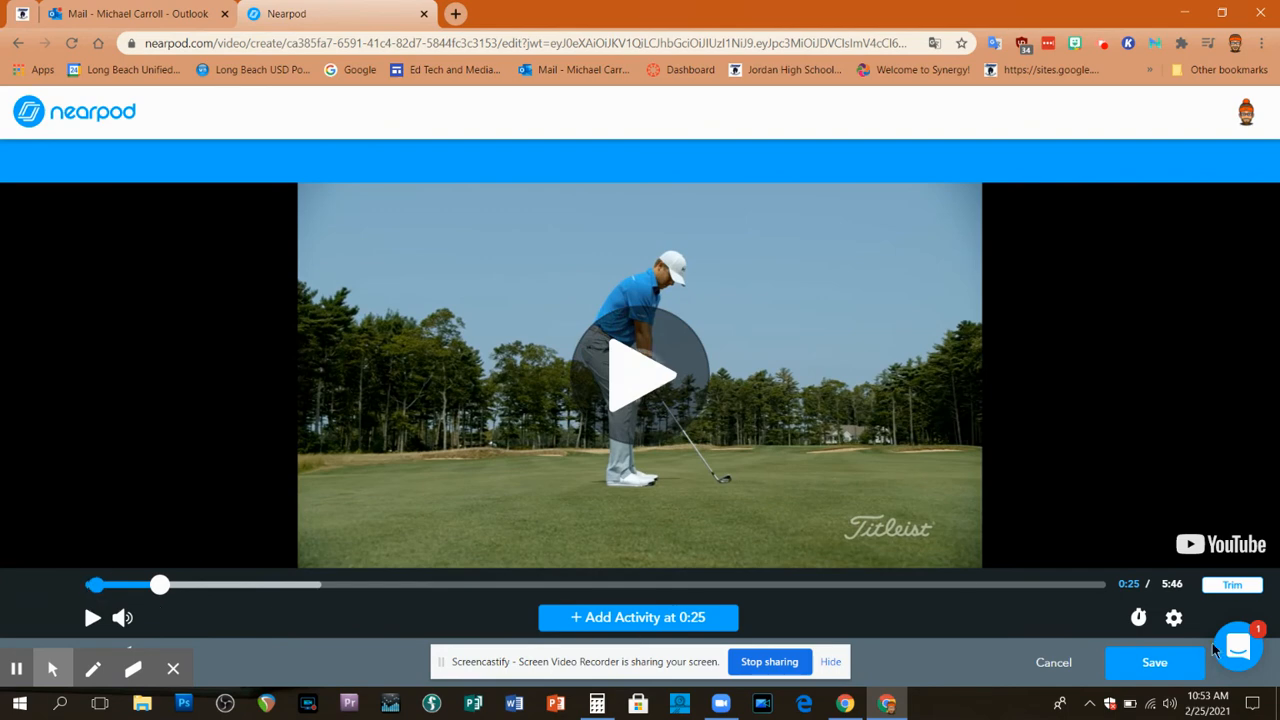
{"action": "left_click", "coordinate": [1168, 674]}
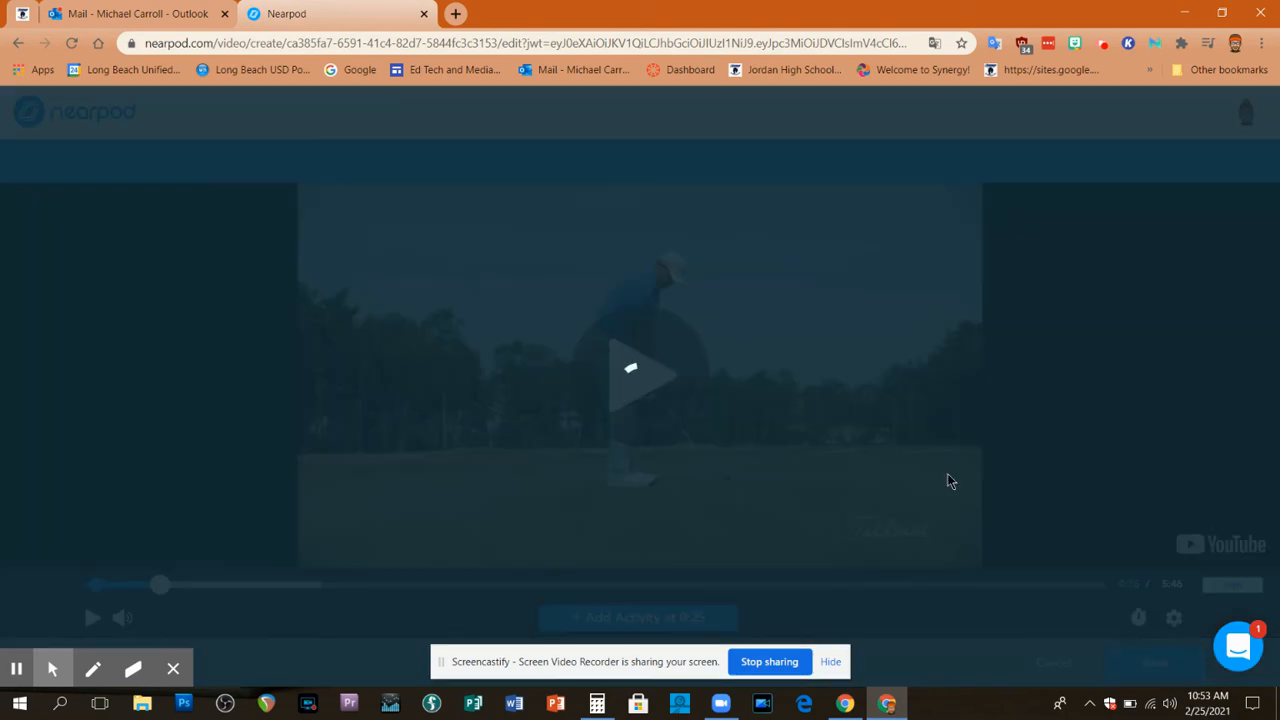